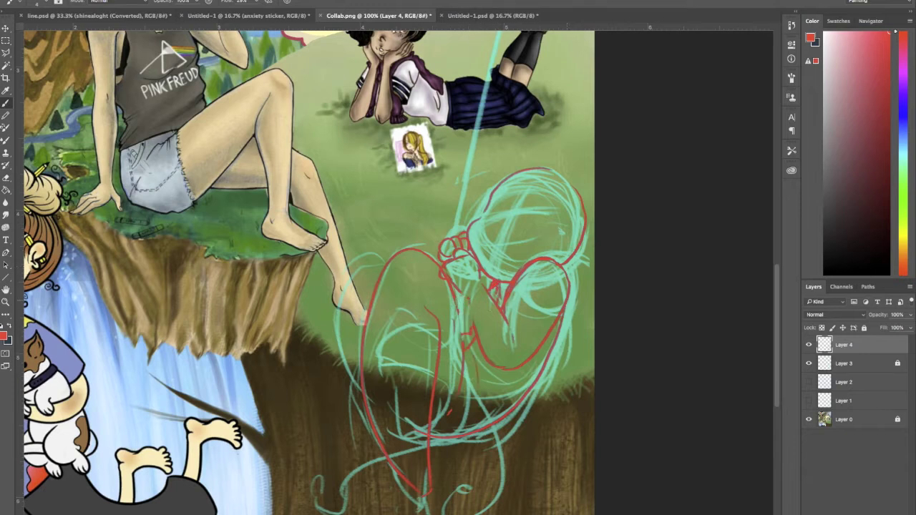
scroll(308, 272, down, 5)
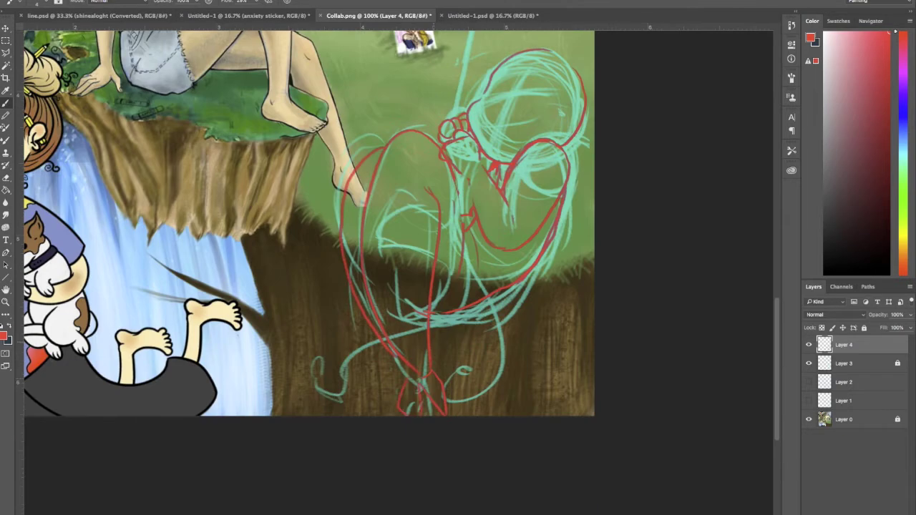
scroll(461, 215, up, 5)
drag(465, 278, 475, 317)
drag(550, 221, 557, 224)
scroll(515, 272, up, 5)
drag(557, 275, 573, 295)
drag(541, 242, 577, 298)
key(ctrl+alt+z)
key(ctrl+alt+z)
key(ctrl+alt+z)
key(ctrl+alt+z)
Step: Sketch the crouching figure's curly hair, face, collar and shoe in red over the teal rough
drag(474, 350, 510, 394)
drag(550, 296, 573, 327)
drag(471, 275, 551, 254)
drag(581, 353, 577, 387)
drag(484, 328, 544, 355)
mouse_move(481, 346)
mouse_down()
mouse_move(526, 352)
mouse_move(575, 440)
mouse_up()
scroll(308, 272, down, 7)
drag(419, 329, 535, 378)
drag(485, 190, 520, 205)
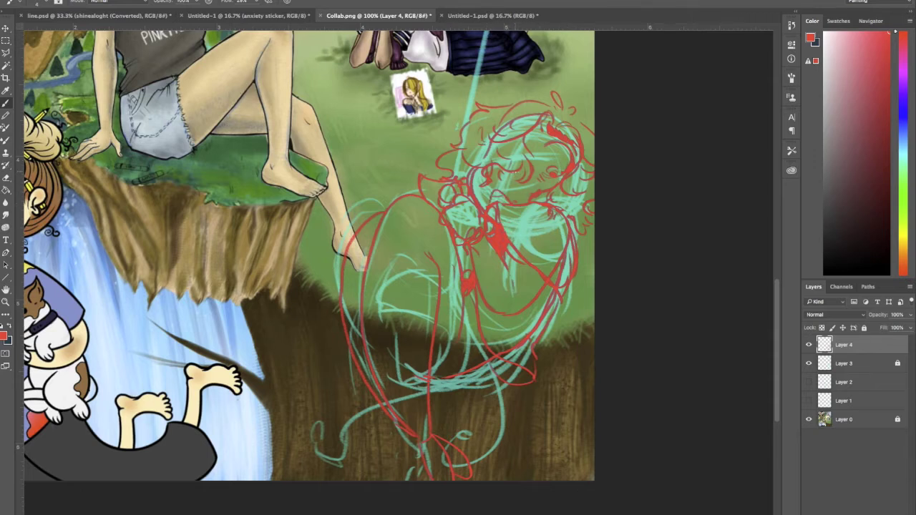
Step: Sketch the figure's shoe in red and the loose string end looping into a spiral below the legs
scroll(308, 272, up, 2)
drag(433, 501, 437, 429)
drag(415, 401, 372, 465)
mouse_move(372, 401)
mouse_down()
mouse_move(458, 444)
mouse_move(522, 440)
mouse_up()
drag(351, 421, 334, 496)
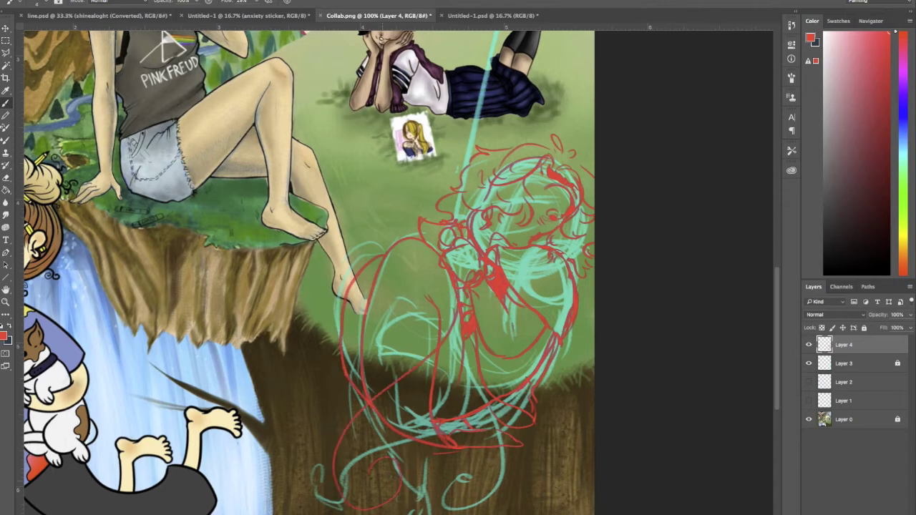
Step: Sketch the balloon in red over the teal circle, with a bow on top, spots, a knot and a string
drag(781, 350, 780, 240)
mouse_move(551, 84)
mouse_down()
mouse_move(538, 122)
mouse_move(567, 118)
mouse_move(535, 152)
mouse_up()
mouse_move(538, 114)
mouse_down()
mouse_move(508, 121)
mouse_move(589, 122)
mouse_move(531, 252)
mouse_up()
drag(588, 136, 541, 252)
drag(494, 133, 526, 252)
drag(491, 164, 498, 227)
drag(521, 254, 545, 274)
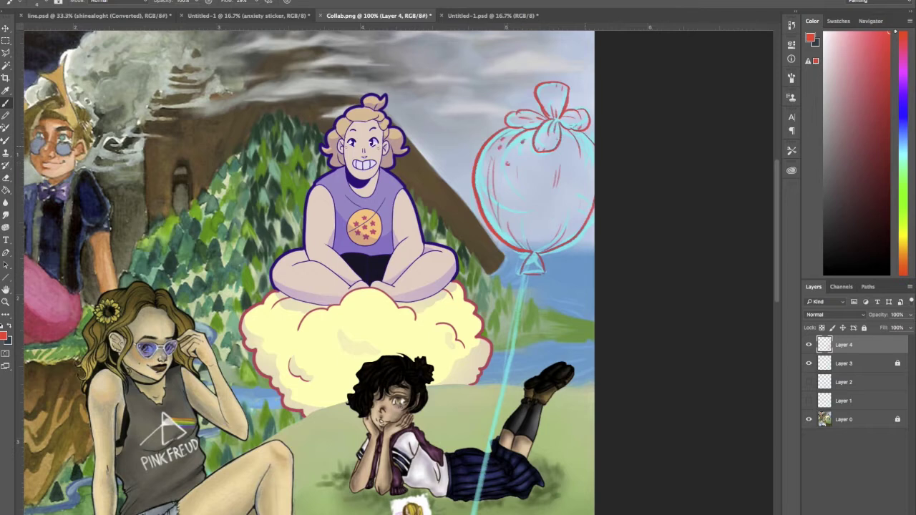
drag(776, 279, 775, 354)
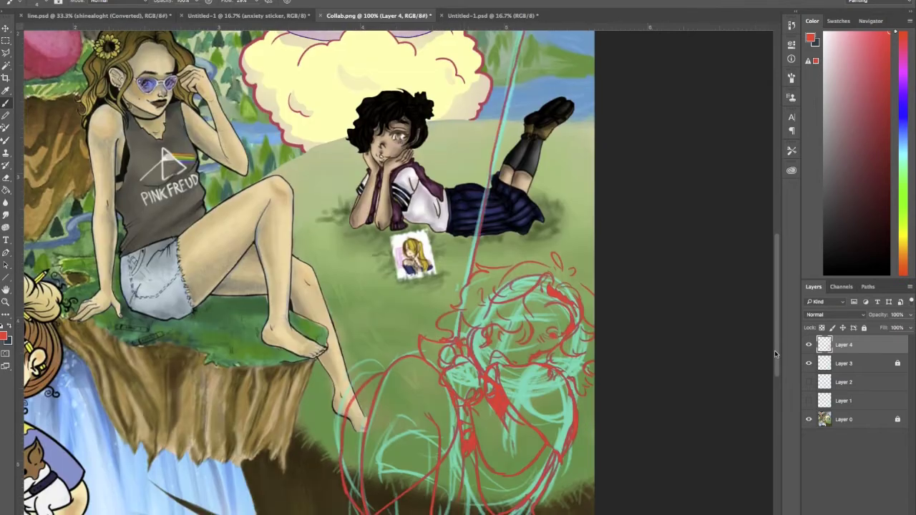
Step: Hide the teal rough on Layer 3 and finish the red sketch with MCAD lettering, a shirt emblem and shoe hatching
key(ctrl+minus)
key(ctrl+minus)
key(ctrl+plus)
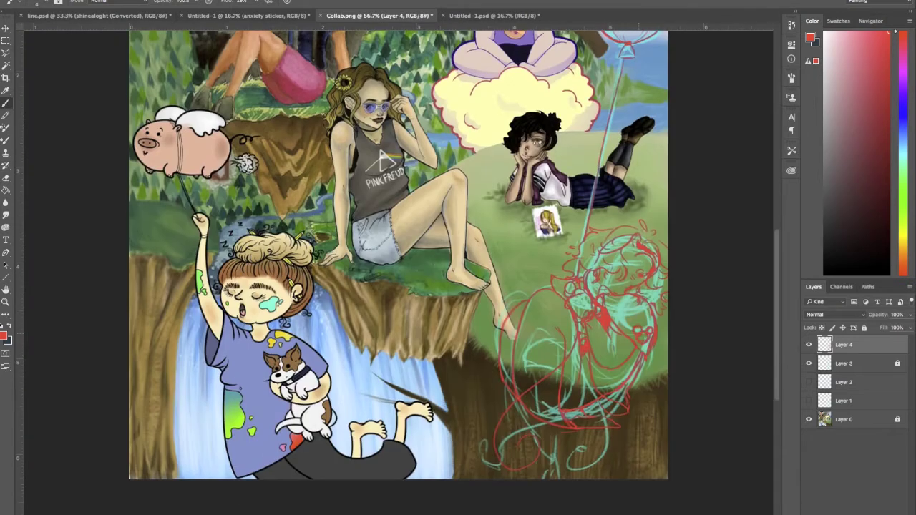
click(810, 364)
drag(603, 403, 623, 411)
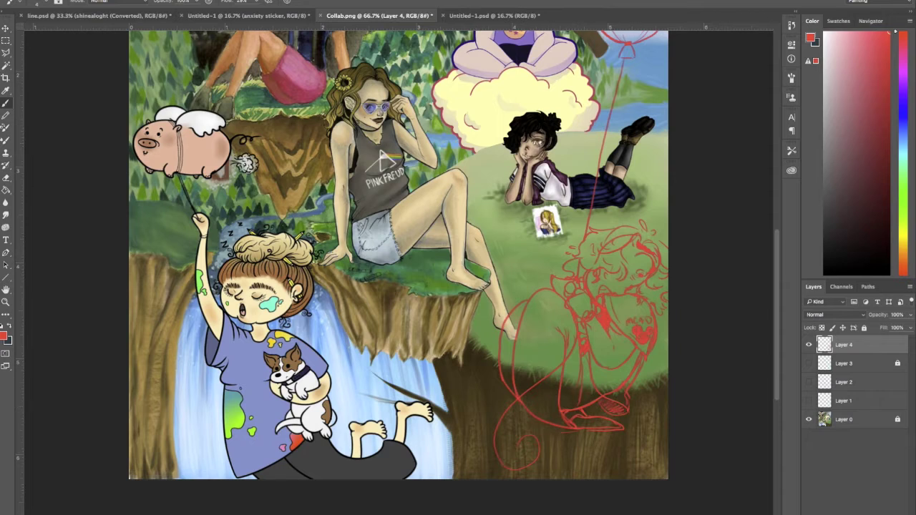
Step: Add a new layer and ink the front hair curls in near-black over the red sketch
key(ctrl+shift+alt+n)
key(ctrl+plus)
scroll(400, 272, right, 5)
click(823, 241)
drag(581, 212, 516, 236)
mouse_move(504, 208)
mouse_down()
mouse_move(580, 213)
mouse_move(481, 243)
mouse_up()
mouse_move(551, 231)
mouse_down()
mouse_move(560, 276)
mouse_move(515, 281)
mouse_up()
drag(511, 253, 494, 285)
drag(551, 237, 541, 250)
drag(572, 226, 557, 245)
mouse_move(487, 245)
mouse_down()
mouse_move(463, 248)
mouse_move(481, 276)
mouse_up()
Step: Ink the curls at the back and crown of the head and the hatched eyebrow
mouse_move(610, 220)
mouse_down()
mouse_move(594, 285)
mouse_move(573, 305)
mouse_up()
drag(530, 244, 512, 254)
drag(620, 299, 606, 328)
drag(602, 305, 587, 331)
drag(597, 271, 587, 305)
drag(576, 288, 558, 318)
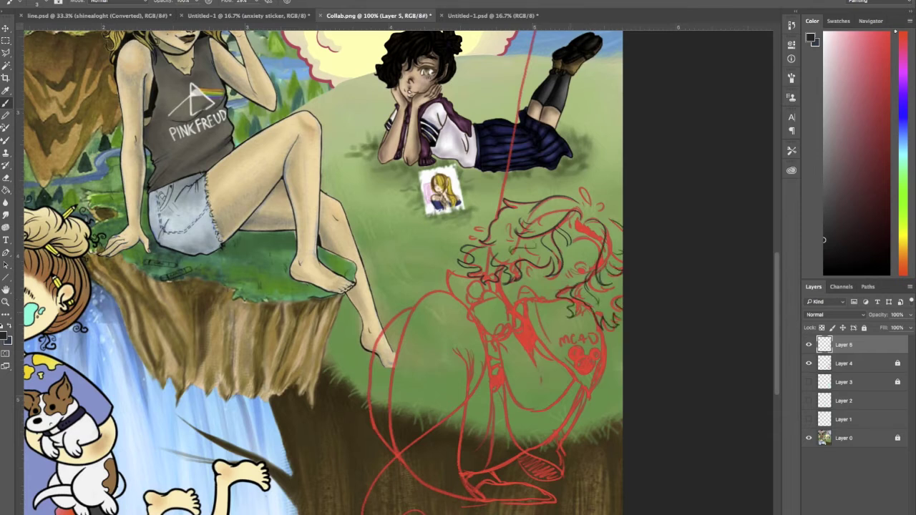
drag(529, 208, 577, 190)
mouse_move(504, 219)
mouse_down()
mouse_move(544, 194)
mouse_move(582, 192)
mouse_up()
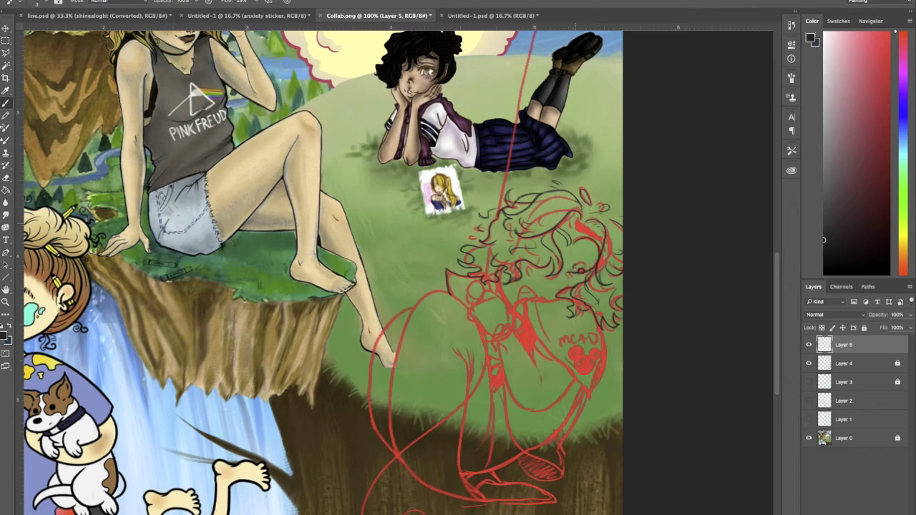
drag(581, 224, 601, 245)
drag(571, 221, 577, 236)
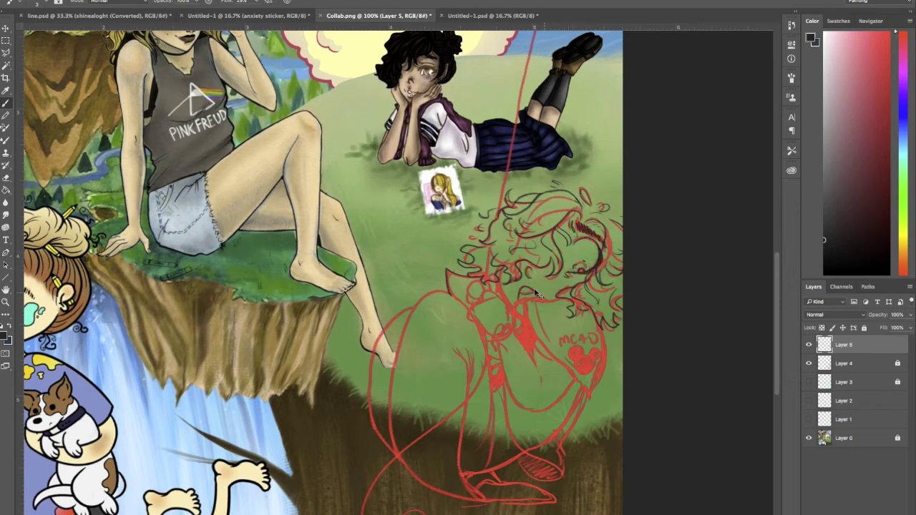
Step: Ink the figure's hands, collar, arm and the back of the shirt
drag(469, 290, 503, 310)
mouse_move(504, 302)
mouse_down()
mouse_move(542, 383)
mouse_move(574, 381)
mouse_up()
drag(501, 343, 517, 407)
mouse_move(511, 298)
mouse_down()
mouse_move(563, 328)
mouse_move(537, 358)
mouse_up()
drag(600, 327, 578, 389)
Step: Ink the figure's legs, trouser folds, shirt hem and shoes
drag(513, 270, 491, 444)
drag(465, 368, 496, 473)
drag(461, 338, 466, 448)
drag(371, 308, 401, 441)
drag(489, 368, 546, 462)
drag(597, 377, 562, 480)
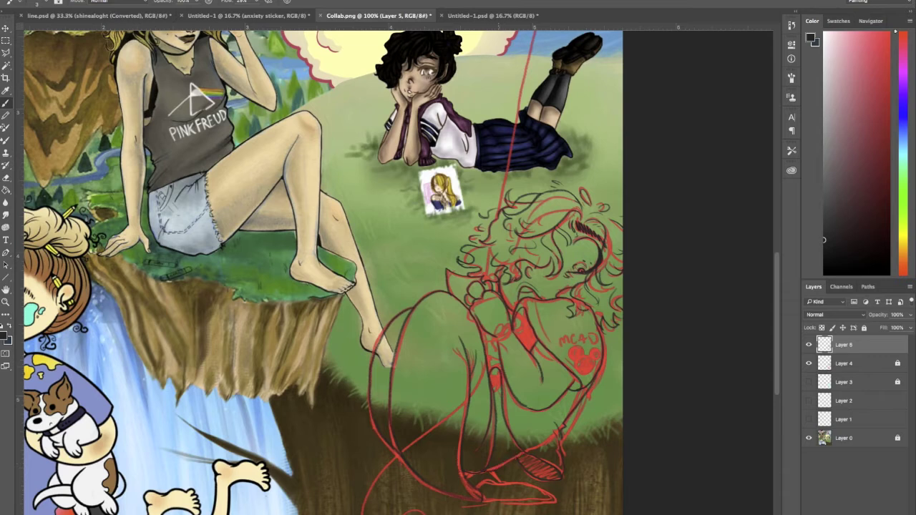
Step: Hide the red sketch on Layer 4 and ink hatching inside the collar plus details on the sleeve and cuff
click(809, 363)
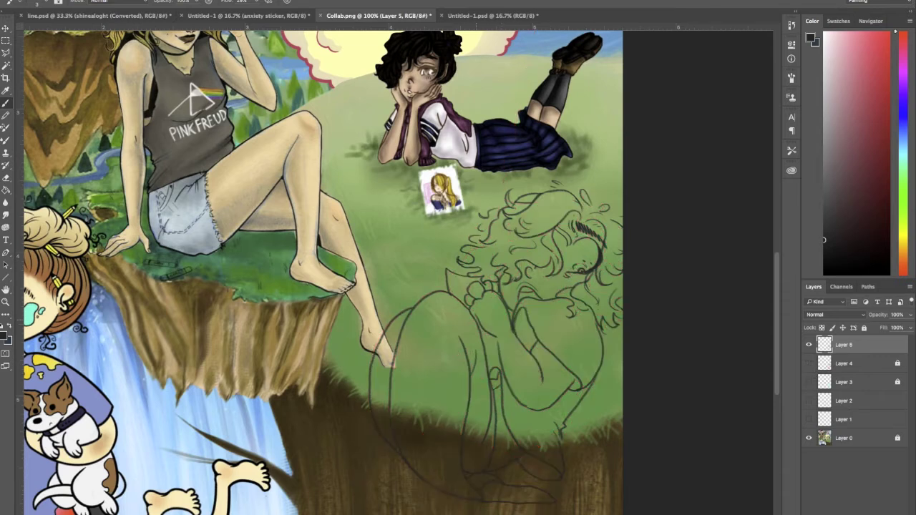
click(808, 363)
click(809, 363)
drag(517, 316, 533, 348)
drag(577, 347, 557, 378)
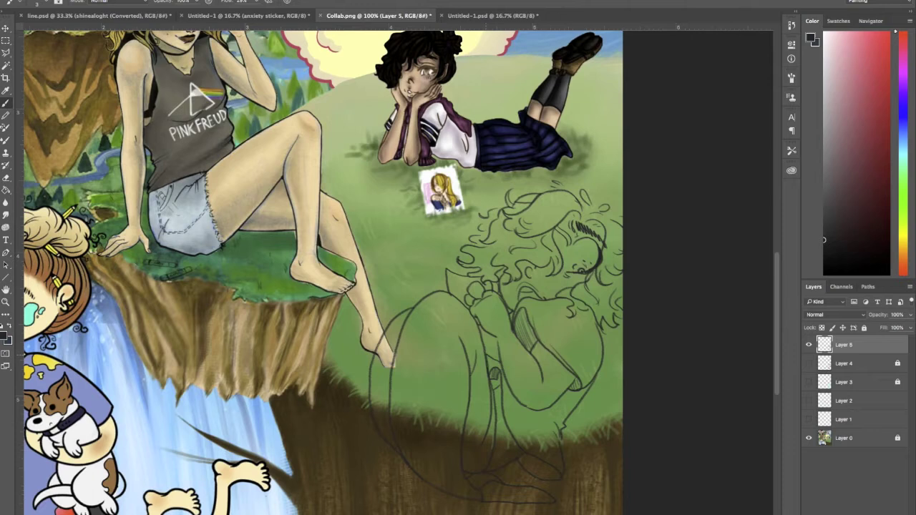
drag(447, 271, 458, 294)
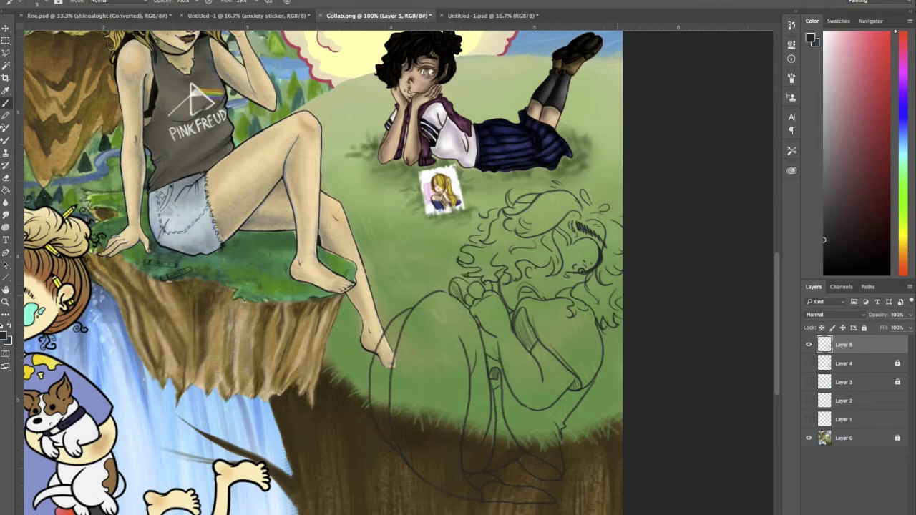
Step: Undo the last ink strokes
key(ctrl+alt+z)
key(ctrl+alt+z)
key(ctrl+alt+z)
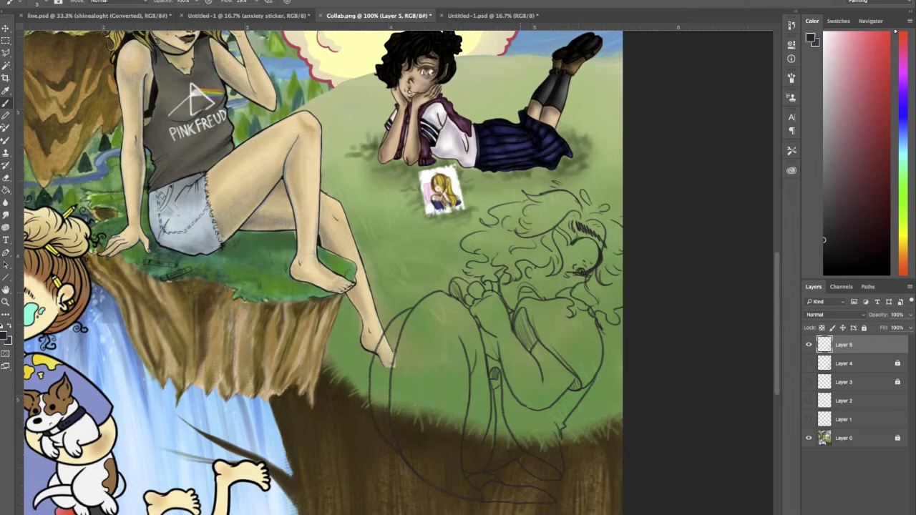
Step: Ink the MCAD lettering and three-circle emblem on the shirt, toggling the red sketch for comparison
scroll(322, 272, up, 3)
click(809, 364)
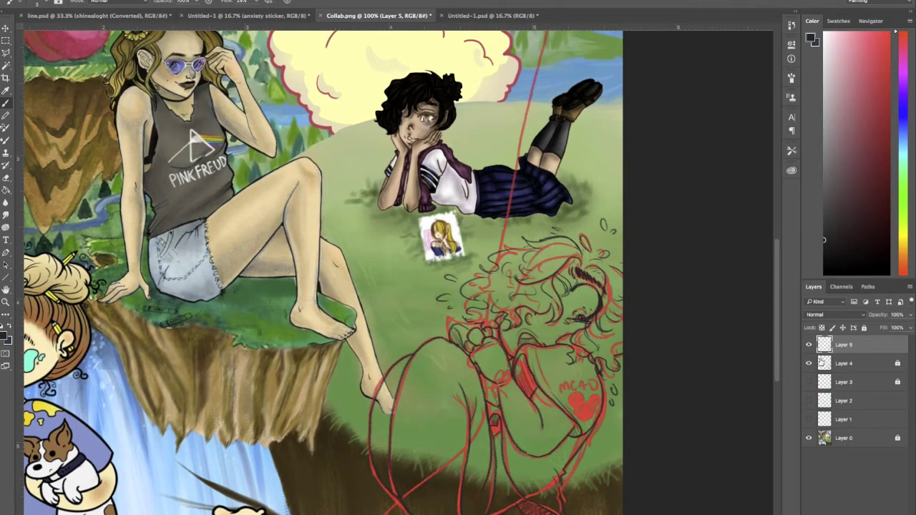
click(809, 363)
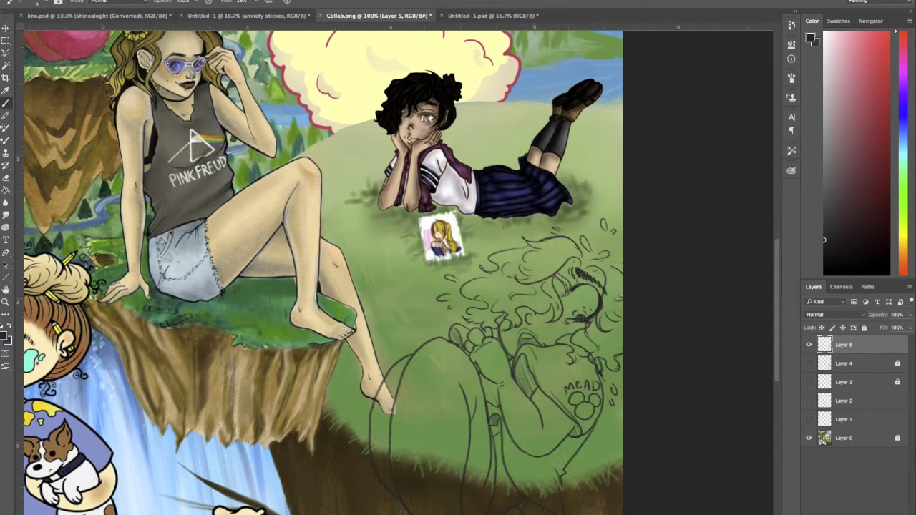
click(809, 364)
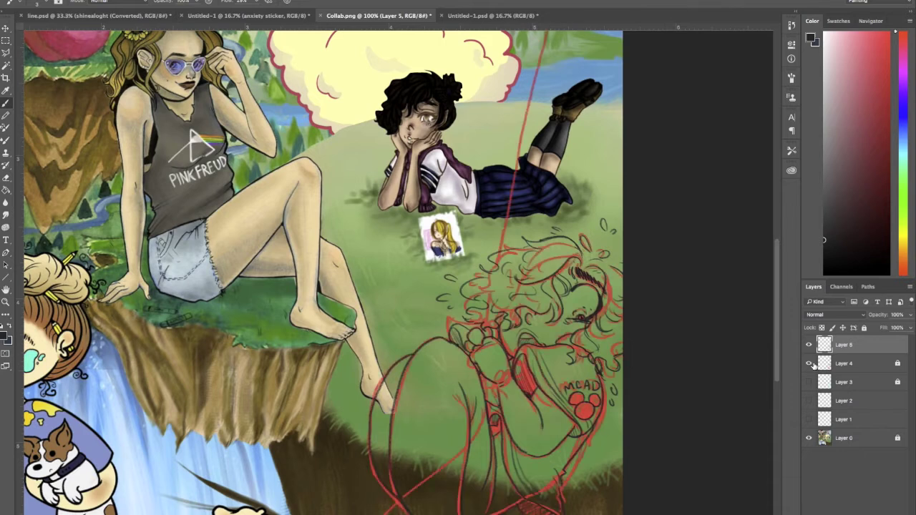
Step: Ink the balloon with its bow and spots, and draw its string as a straight line down to the figure's hand
scroll(322, 272, up, 5)
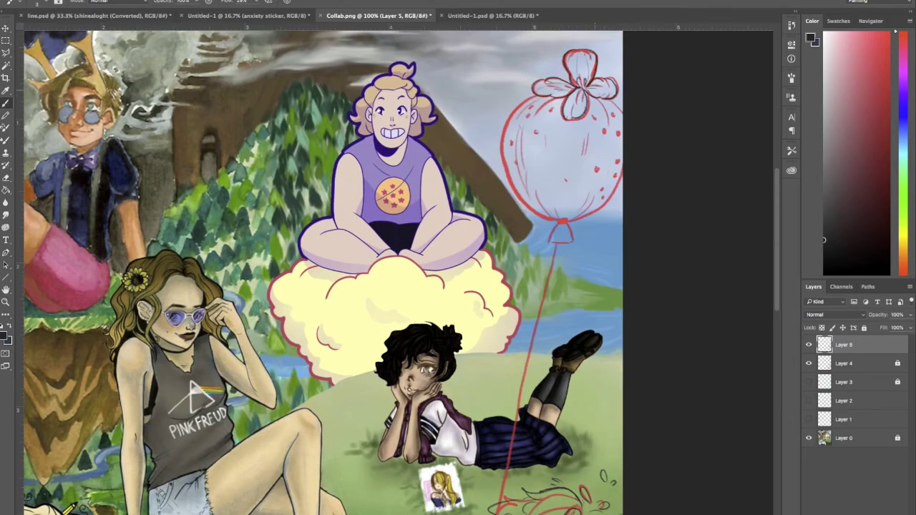
drag(596, 143, 582, 186)
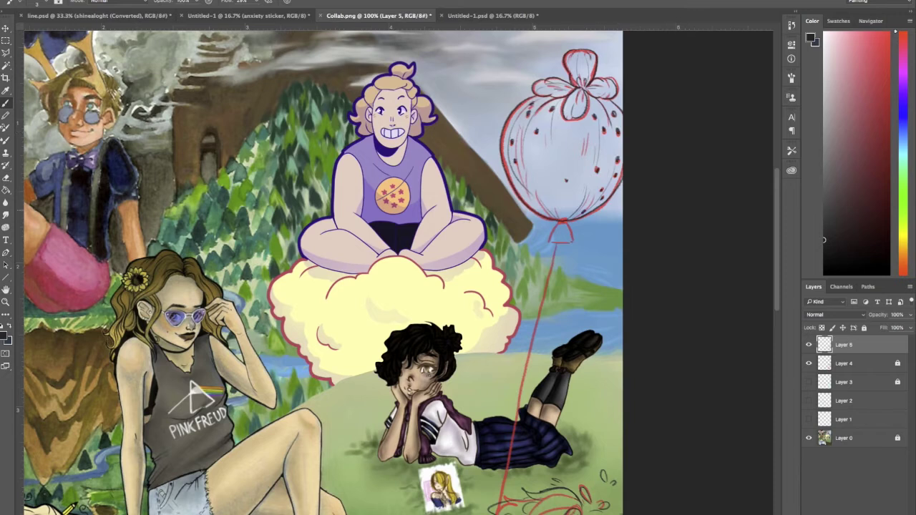
scroll(169, 64, down, 3)
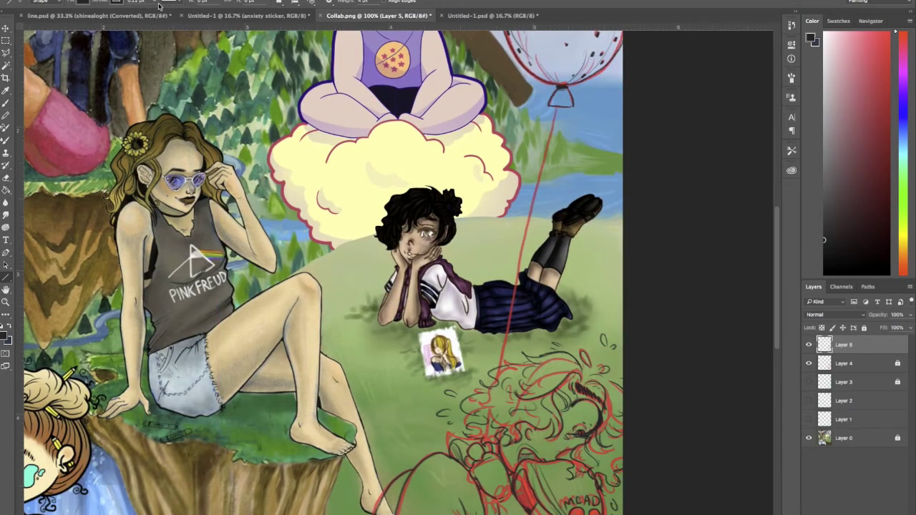
drag(560, 105, 483, 449)
scroll(429, 358, down, 3)
Step: Ink the loose string end curling past the legs on Layer 5, and hide the red sketch
key(b)
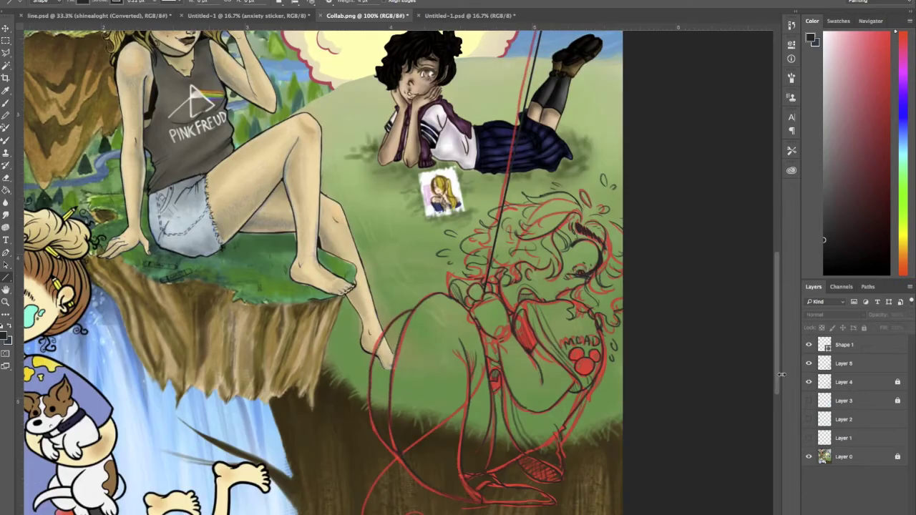
click(844, 364)
scroll(323, 272, down, 2)
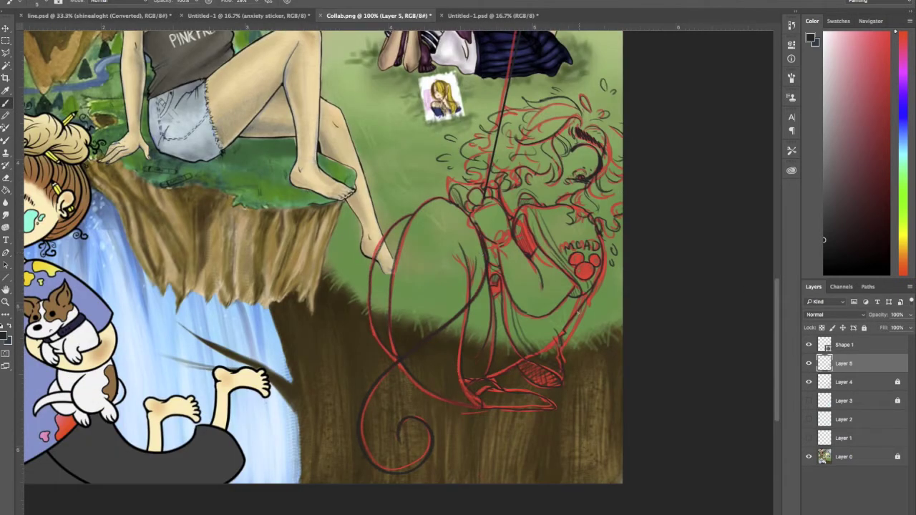
key(ctrl+comma)
scroll(634, 270, up, 2)
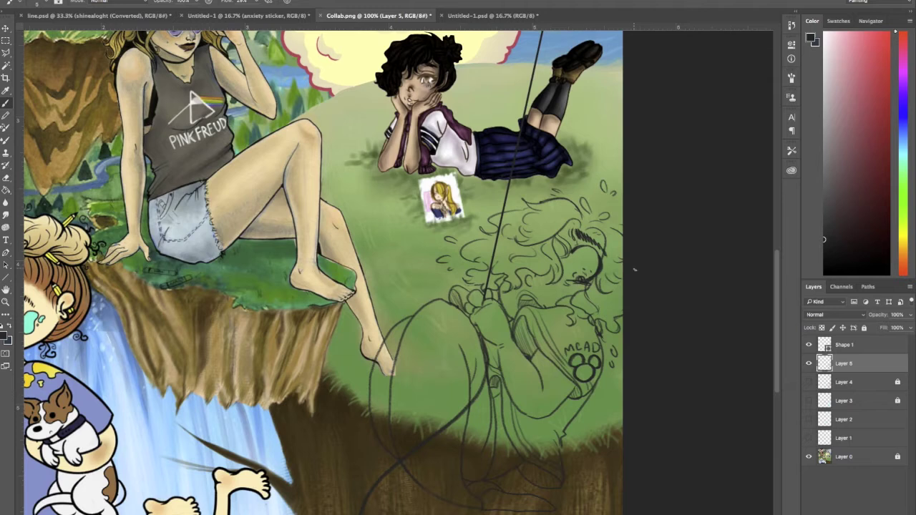
Step: Add a new layer beneath the ink lines and name it cc
key(ctrl+shift+alt+n)
double_click(844, 383)
text(cc)
key(Return)
Step: Paint grey tone inside the hair curls and beside the face on the cc layer
drag(586, 242, 569, 287)
mouse_move(542, 215)
mouse_down()
mouse_move(522, 247)
mouse_move(583, 228)
mouse_up()
drag(591, 236, 617, 326)
drag(465, 236, 494, 286)
drag(519, 233, 562, 276)
drag(501, 282, 514, 312)
drag(540, 212, 601, 254)
drag(495, 229, 540, 265)
drag(612, 277, 601, 301)
drag(515, 292, 547, 311)
mouse_move(554, 240)
mouse_down()
mouse_move(597, 276)
mouse_move(562, 294)
mouse_up()
Step: Paint grey tone along the neck, hands, arm and shirt down to the hem
mouse_move(536, 302)
mouse_down()
mouse_move(521, 308)
mouse_move(519, 354)
mouse_up()
drag(494, 294, 454, 344)
drag(510, 314, 501, 350)
mouse_move(500, 340)
mouse_down()
mouse_move(487, 369)
mouse_move(501, 414)
mouse_up()
mouse_move(580, 350)
mouse_down()
mouse_move(534, 401)
mouse_move(576, 380)
mouse_up()
drag(551, 311, 536, 352)
drag(601, 326, 596, 362)
drag(584, 397, 559, 438)
drag(519, 392, 505, 447)
drag(552, 470, 524, 482)
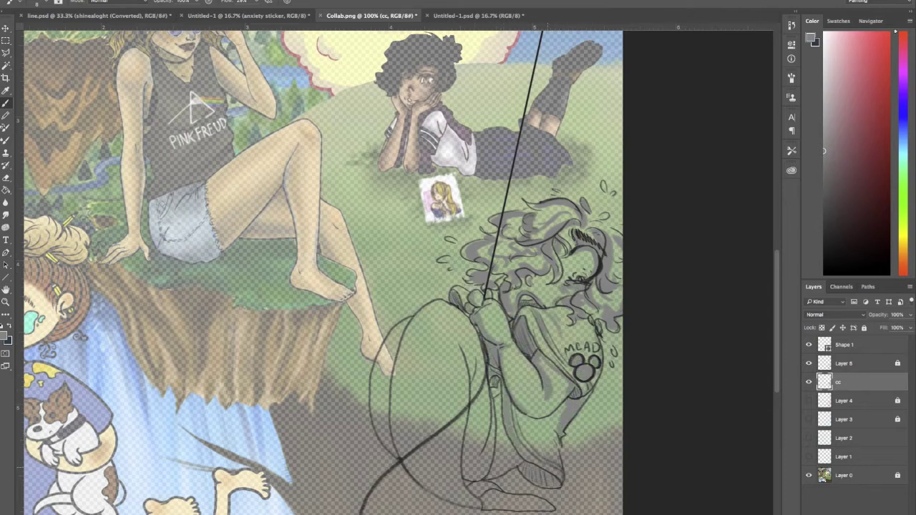
Step: Paint grey tone over the shirt's lower edge, the trouser legs and the shoe
drag(562, 405, 546, 448)
drag(559, 409, 512, 430)
drag(478, 334, 466, 392)
mouse_move(484, 379)
mouse_down()
mouse_move(491, 449)
mouse_move(508, 451)
mouse_up()
drag(473, 398, 464, 464)
drag(401, 324, 376, 419)
drag(430, 306, 394, 422)
drag(437, 469, 416, 481)
drag(405, 358, 403, 411)
drag(475, 490, 505, 511)
drag(466, 362, 441, 425)
drag(544, 494, 505, 508)
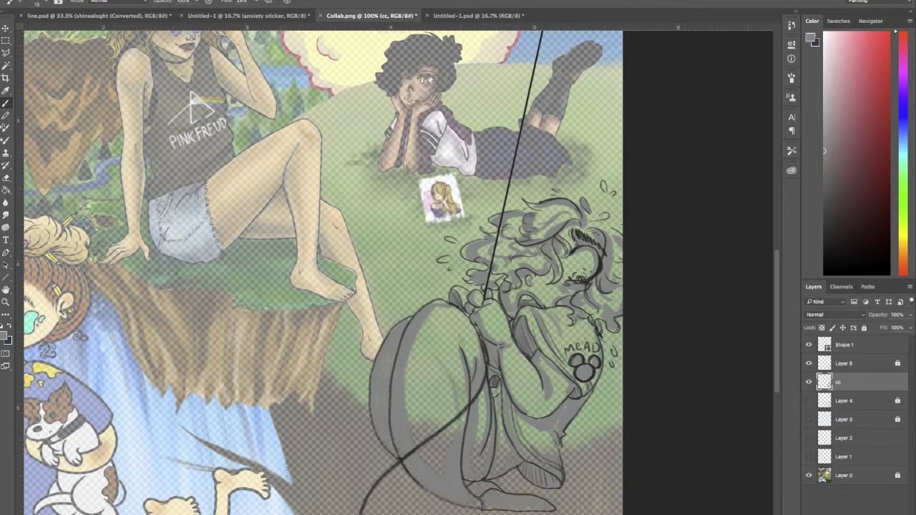
Step: Add a new layer and paint the face, hands, arm and belly in tan, sampling from the sleeping girl's blonde hair
key(ctrl+shift+alt+n)
alt+click(43, 237)
mouse_move(548, 292)
mouse_down()
mouse_move(565, 291)
mouse_move(509, 312)
mouse_up()
mouse_move(564, 237)
mouse_down()
mouse_move(594, 239)
mouse_move(565, 273)
mouse_move(565, 294)
mouse_up()
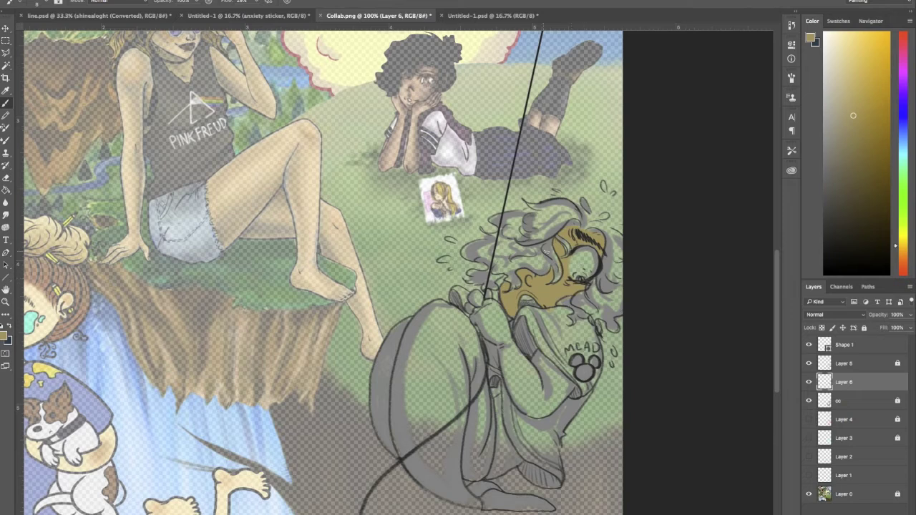
mouse_move(483, 315)
mouse_down()
mouse_move(540, 401)
mouse_move(558, 373)
mouse_up()
drag(551, 405, 564, 383)
drag(514, 444, 495, 474)
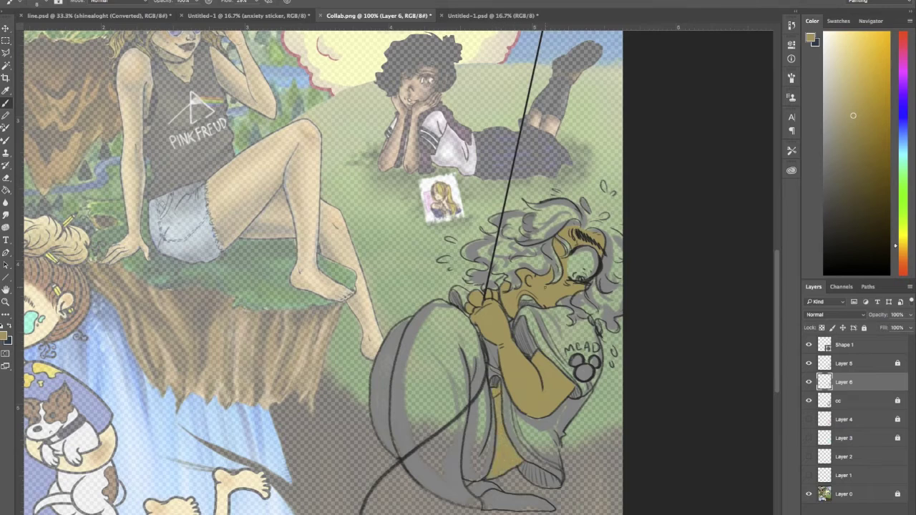
Step: Paint the shoe dark grey and fill the three-circle shirt emblem with near-black, sampling colours from the figure
alt+click(476, 490)
mouse_move(472, 487)
mouse_down()
mouse_move(505, 501)
mouse_move(551, 502)
mouse_up()
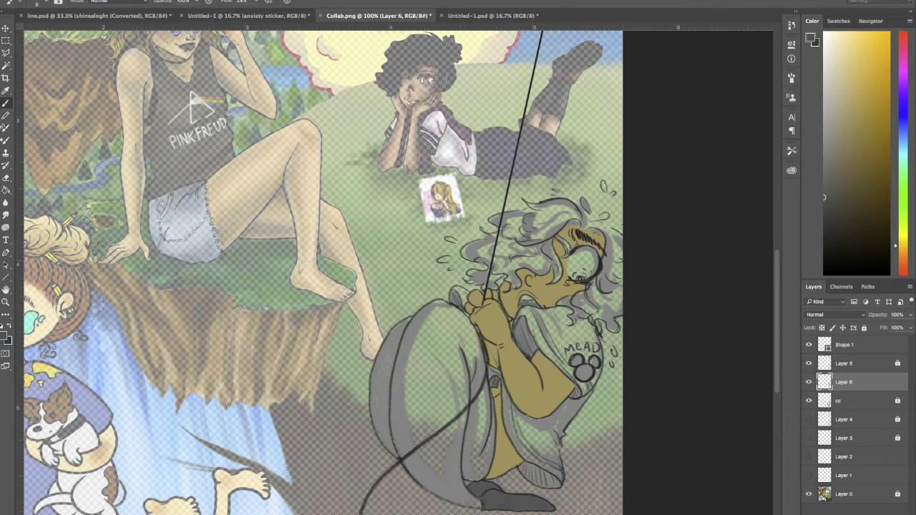
alt+click(578, 362)
drag(573, 358, 587, 376)
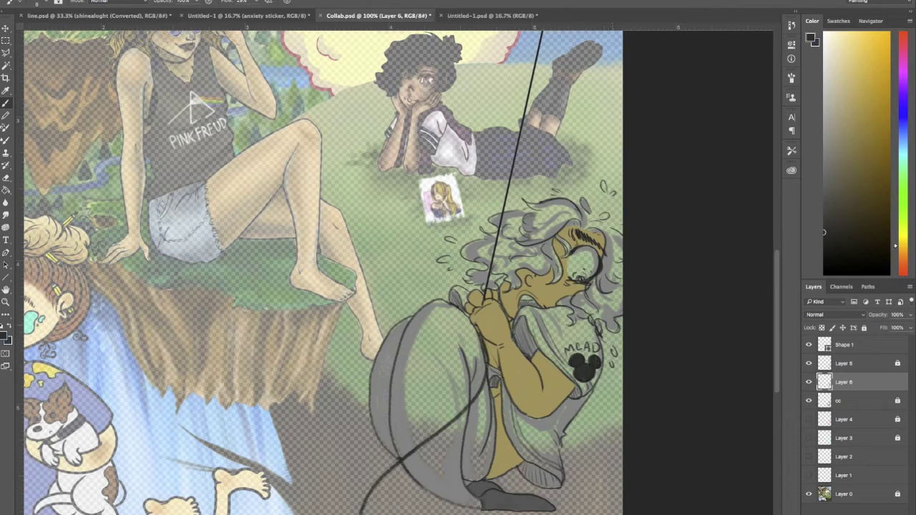
Step: Add a new layer and fill the curly hair with a very dark brown
click(861, 228)
key(ctrl+shift+alt+n)
mouse_move(566, 229)
mouse_down()
mouse_move(533, 258)
mouse_move(465, 249)
mouse_move(501, 272)
mouse_move(486, 290)
mouse_move(469, 280)
mouse_up()
mouse_move(594, 297)
mouse_down()
mouse_move(619, 251)
mouse_move(580, 304)
mouse_move(614, 331)
mouse_move(572, 318)
mouse_up()
mouse_move(595, 233)
mouse_down()
mouse_move(616, 225)
mouse_move(536, 204)
mouse_move(555, 236)
mouse_move(494, 225)
mouse_move(481, 238)
mouse_move(529, 204)
mouse_move(587, 211)
mouse_up()
Step: Paint the tongue pink, and darken the lines around the eye and mouth on Layer 6
click(859, 58)
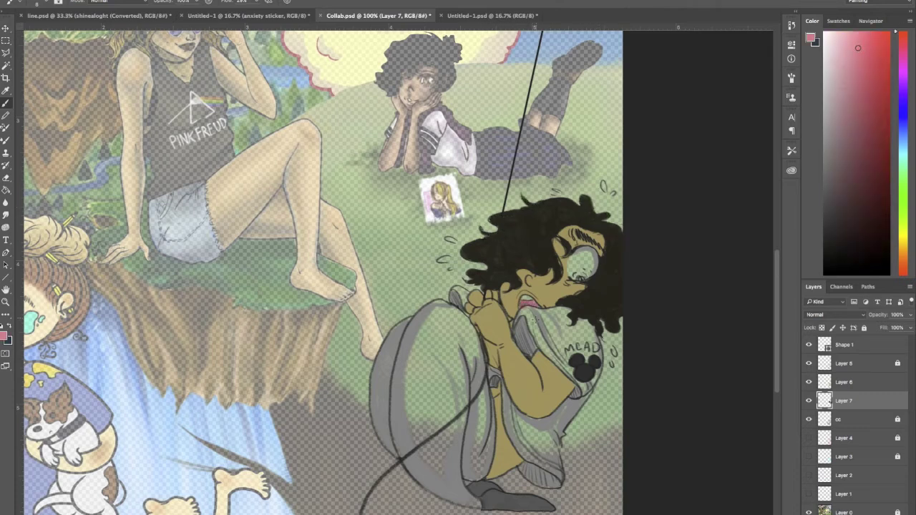
click(856, 73)
key(x)
click(843, 382)
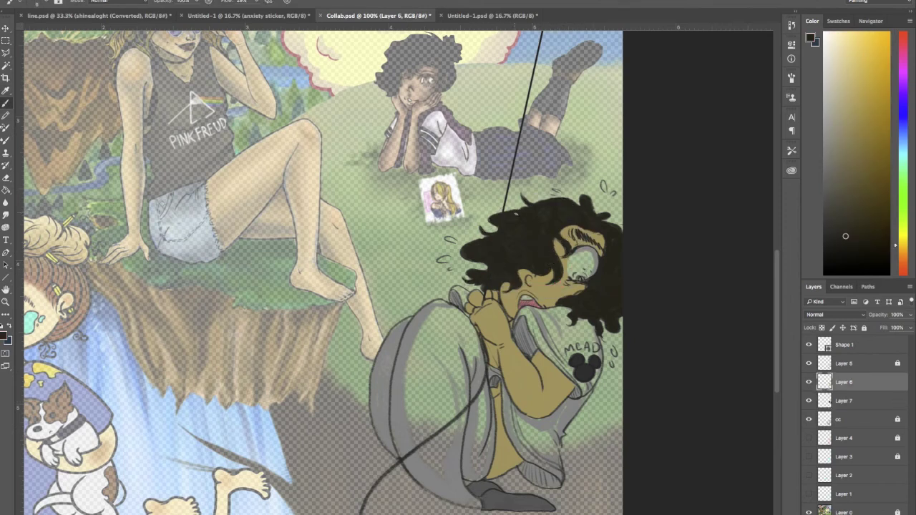
alt+click(587, 249)
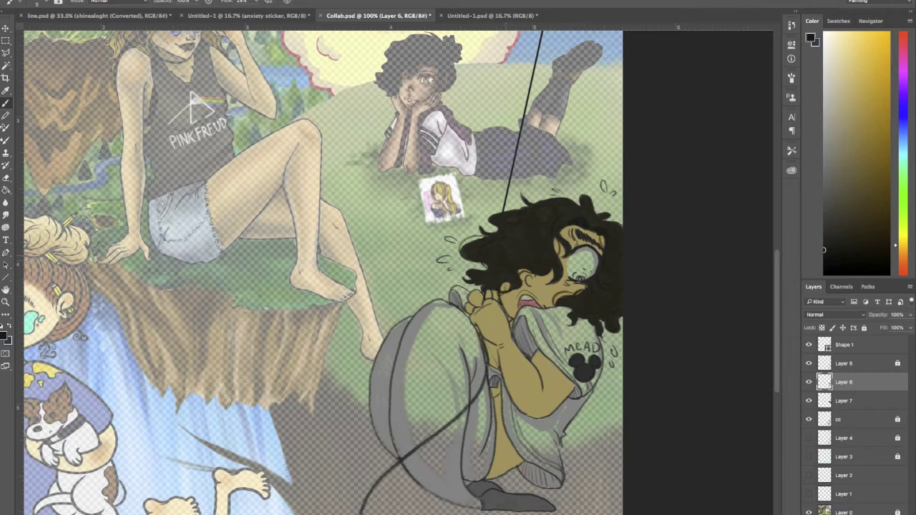
Step: Add a new layer above cc, paint the shirt, cuff and waist detail dark red, and reselect Layer 6
click(900, 32)
click(870, 47)
click(888, 118)
click(862, 420)
key(ctrl+shift+alt+n)
mouse_move(526, 322)
mouse_down()
mouse_move(533, 358)
mouse_move(522, 315)
mouse_move(565, 319)
mouse_move(590, 358)
mouse_move(581, 390)
mouse_move(598, 373)
mouse_move(535, 444)
mouse_move(562, 480)
mouse_up()
drag(494, 365, 497, 386)
drag(455, 289, 465, 315)
click(859, 385)
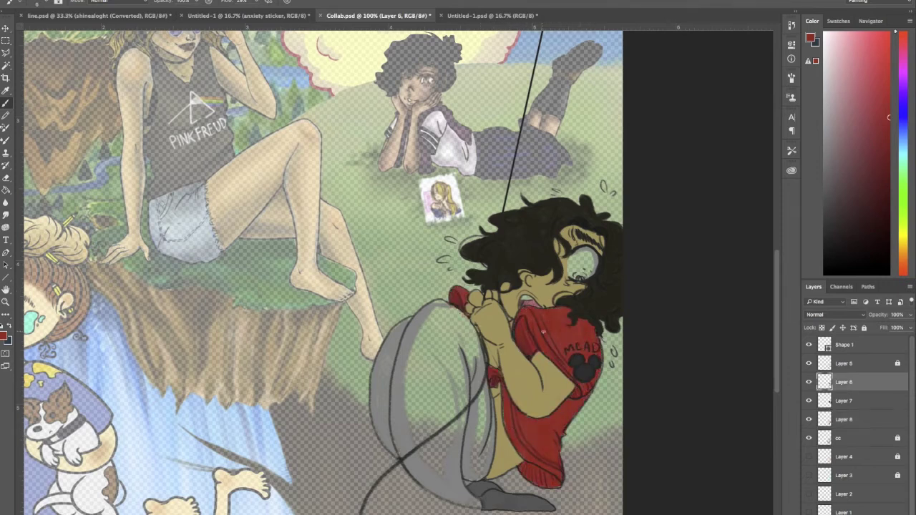
Step: Paint the inside of the shirt's sleeve opening and bottom hem a deeper dark red on Layer 6, sampling colours from the figure
alt+click(544, 400)
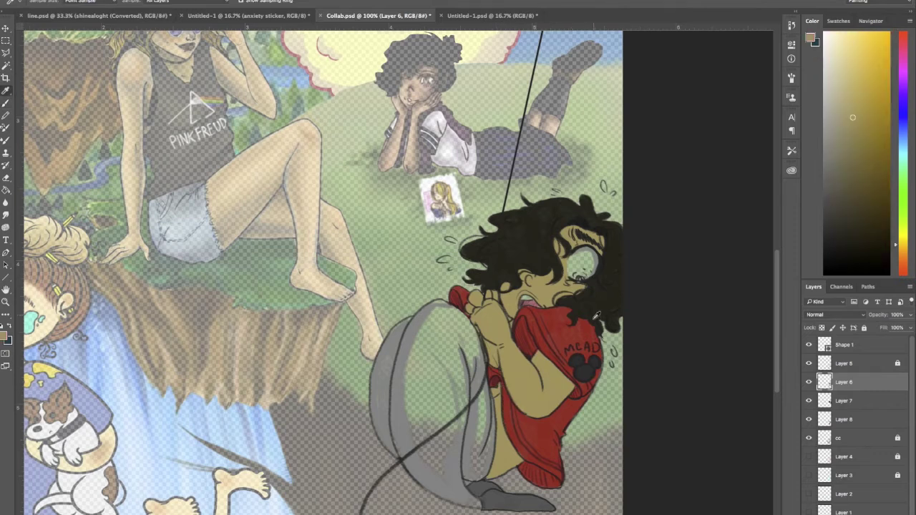
alt+click(577, 359)
mouse_move(520, 320)
mouse_down()
mouse_move(520, 342)
mouse_move(537, 352)
mouse_up()
alt+click(545, 370)
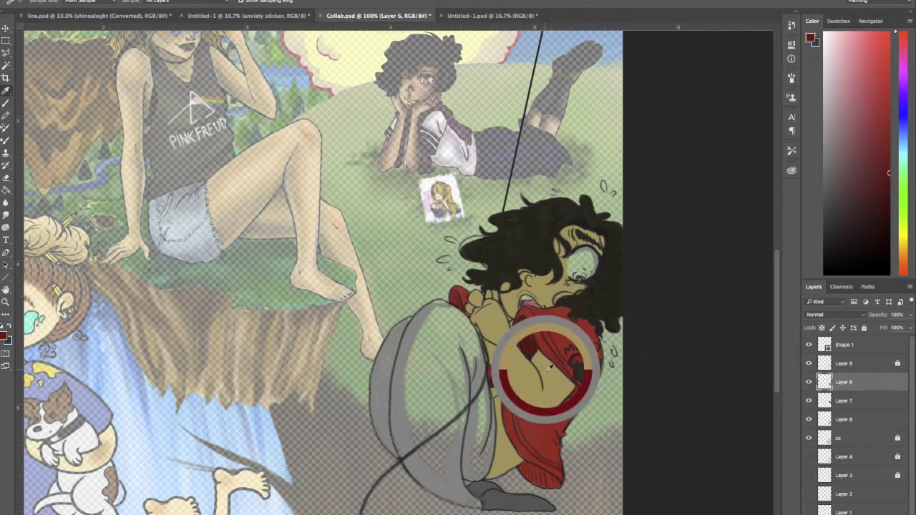
drag(521, 466, 557, 489)
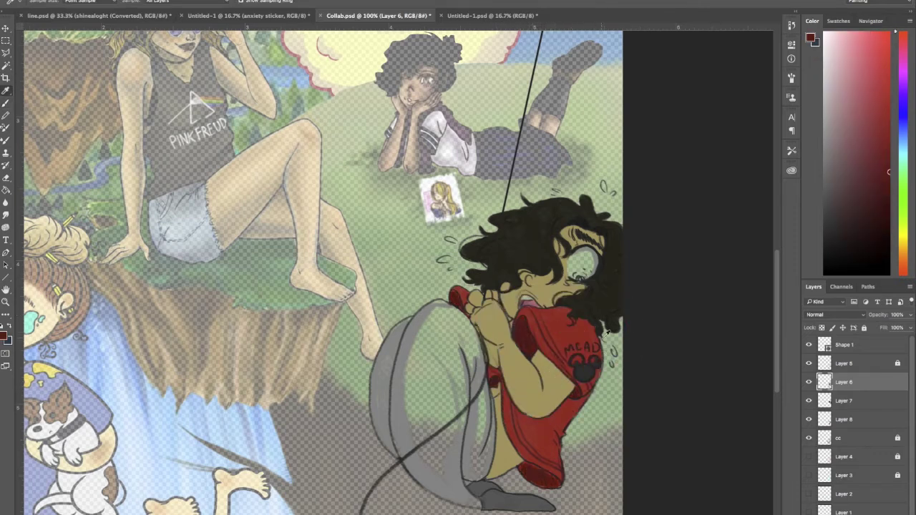
Step: Fill the figure's large eye with white on Layer 8
key(x)
key(alt+[)
key(alt+[)
drag(576, 255, 587, 276)
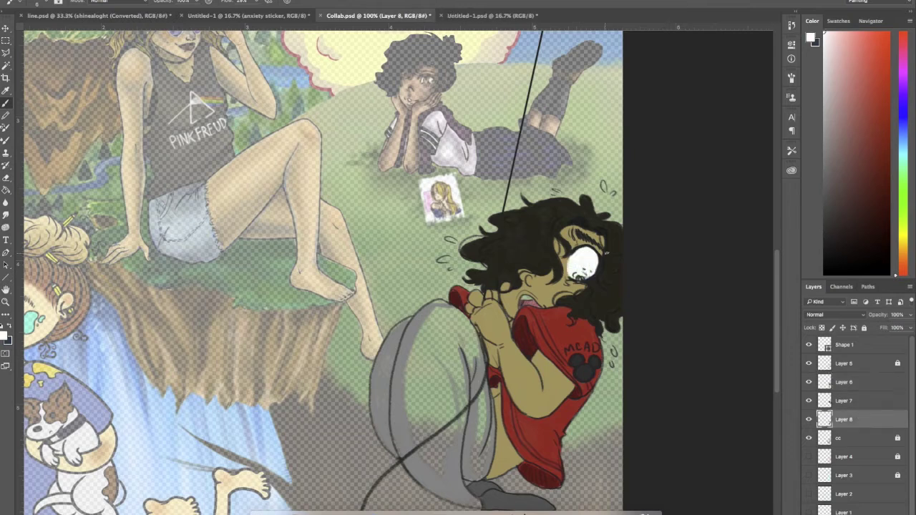
Step: Fill the crouching figure's trousers with near-black on Layer 8, covering both legs out to the outlines
click(823, 240)
mouse_move(416, 335)
mouse_down()
mouse_move(394, 430)
mouse_move(448, 338)
mouse_move(476, 422)
mouse_up()
key(w)
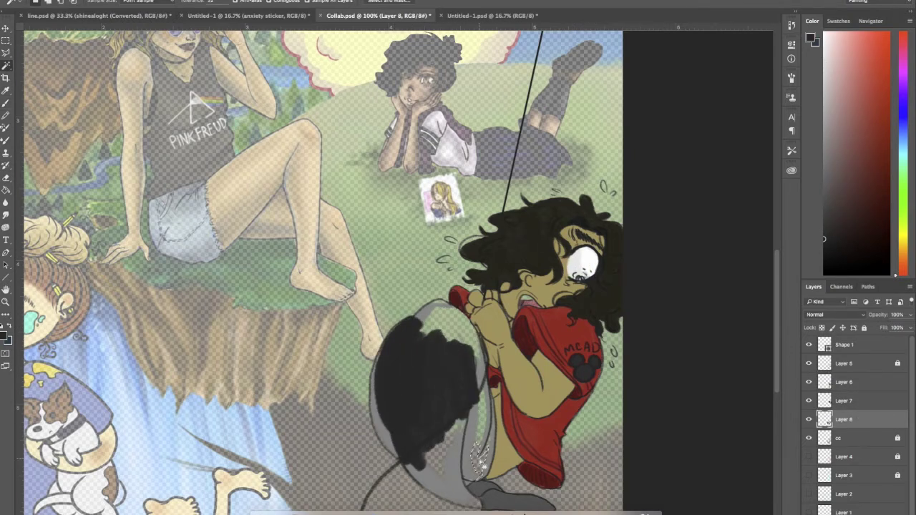
click(451, 338)
key(b)
mouse_move(451, 338)
mouse_down()
mouse_move(474, 358)
mouse_move(484, 438)
mouse_up()
drag(490, 401, 493, 447)
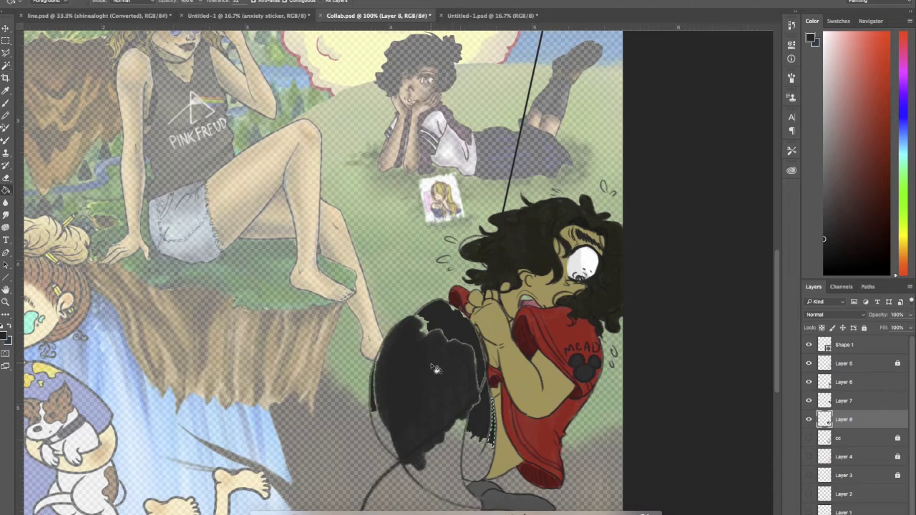
drag(492, 399, 494, 449)
mouse_move(422, 322)
mouse_down()
mouse_move(472, 444)
mouse_move(379, 430)
mouse_move(436, 469)
mouse_up()
drag(489, 368, 465, 480)
scroll(322, 272, down, 2)
mouse_move(458, 373)
mouse_down()
mouse_move(408, 437)
mouse_move(481, 451)
mouse_up()
drag(472, 247, 421, 249)
drag(483, 286, 485, 308)
Step: Paint the figure's shoe light pink on Layer 6
key(i)
click(492, 317)
key(b)
key(x)
click(844, 383)
drag(472, 428, 551, 449)
alt+click(458, 410)
drag(458, 411, 583, 143)
Step: Fill the strawberry balloon and its knot with bright red on Layer 6
key(x)
mouse_move(724, 97)
mouse_down()
mouse_move(727, 147)
mouse_move(748, 133)
mouse_up()
key(ctrl+z)
scroll(775, 219, up, 3)
mouse_move(501, 139)
mouse_down()
mouse_move(469, 176)
mouse_move(465, 236)
mouse_move(559, 157)
mouse_move(565, 222)
mouse_up()
mouse_move(487, 203)
mouse_down()
mouse_move(501, 258)
mouse_move(562, 214)
mouse_move(510, 277)
mouse_up()
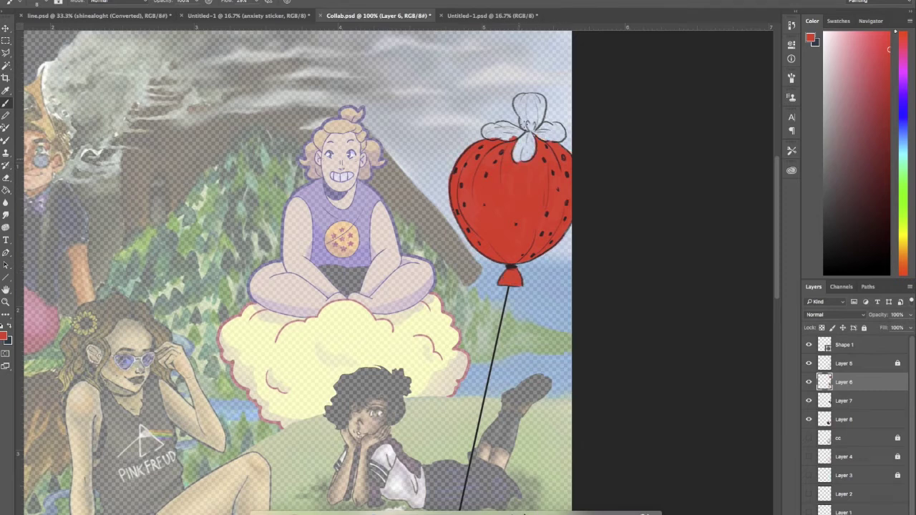
Step: Paint the balloon's leaves bright green and its stem reddish brown on Layer 7
click(903, 199)
click(885, 96)
click(845, 401)
mouse_move(523, 143)
mouse_down()
mouse_move(555, 133)
mouse_move(494, 128)
mouse_up()
click(903, 264)
mouse_move(521, 99)
mouse_down()
mouse_move(526, 124)
mouse_move(545, 100)
mouse_up()
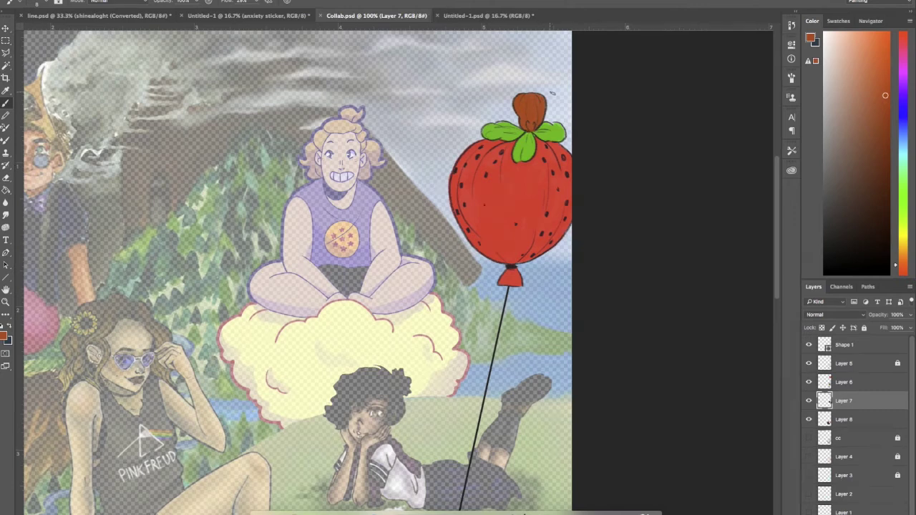
Step: Repaint the crouching figure's face, hands and arm in a warmer tan on Layer 6
key(ctrl+0)
scroll(859, 422, down, 1)
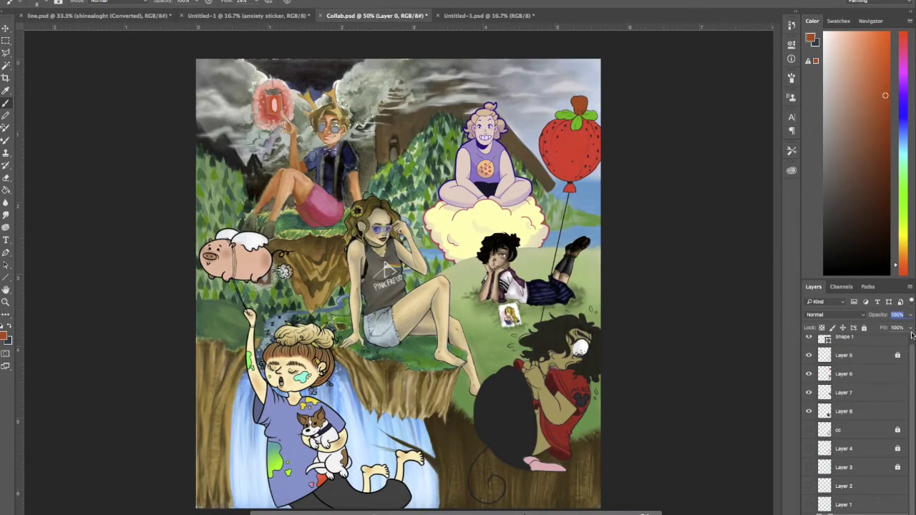
click(834, 374)
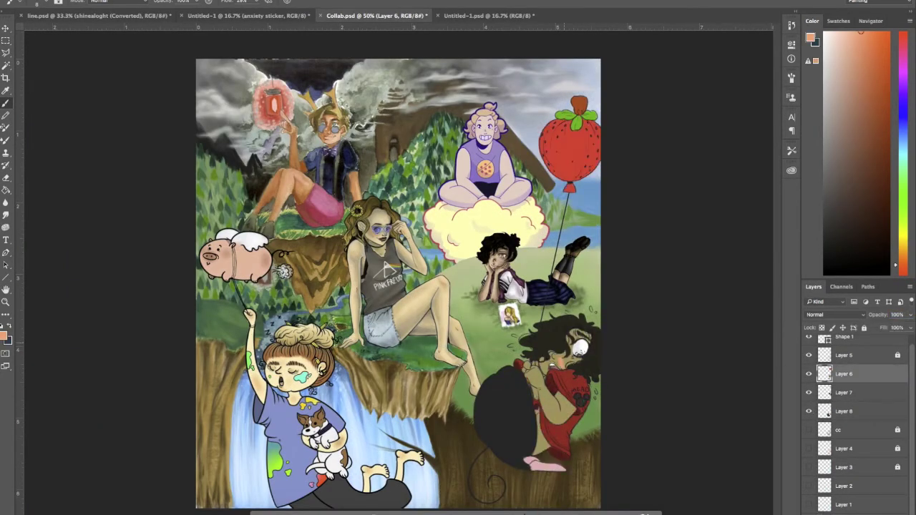
alt+click(562, 364)
key(ctrl+plus)
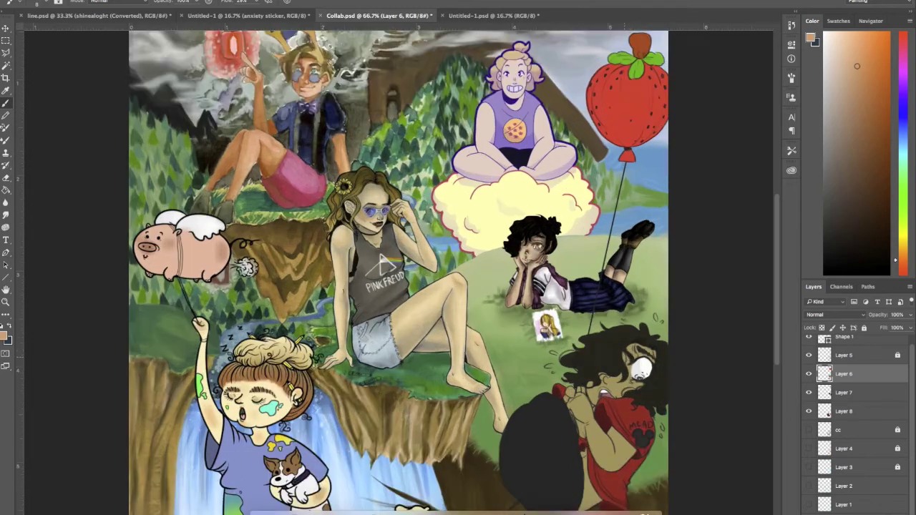
scroll(630, 358, down, 2)
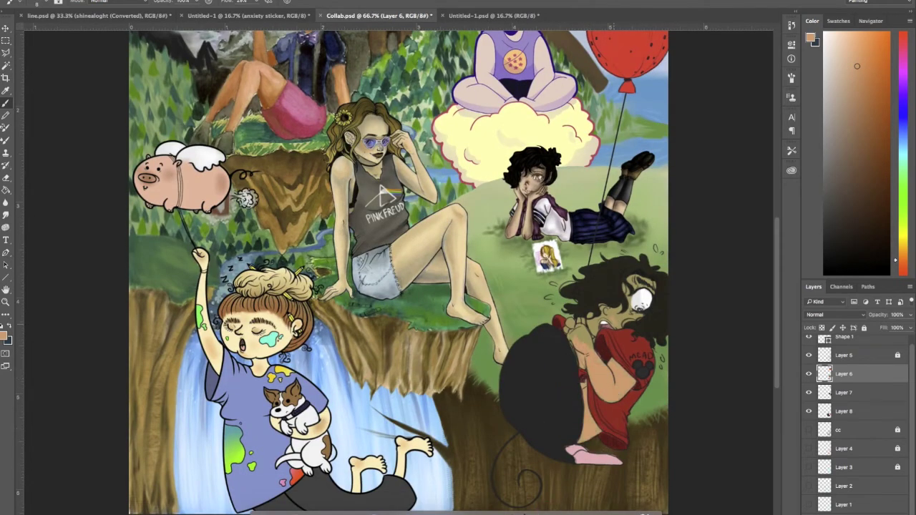
alt+click(612, 315)
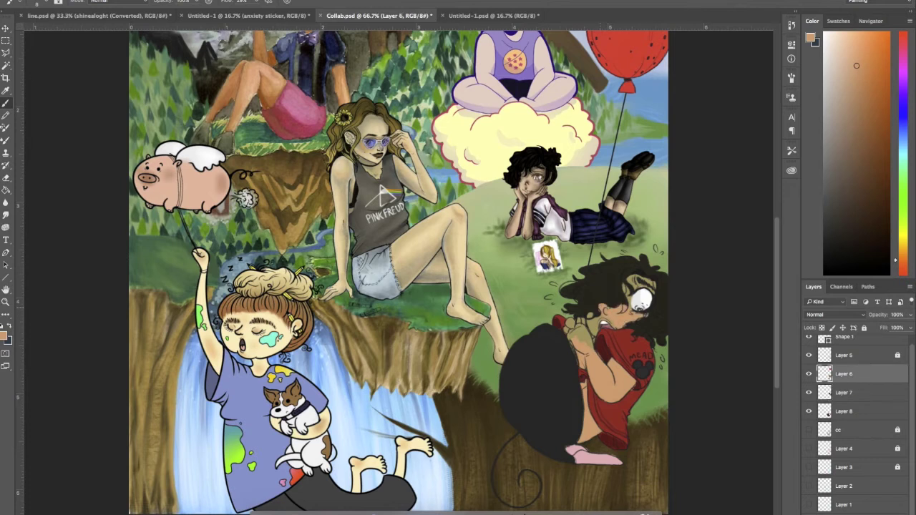
mouse_move(594, 326)
mouse_down()
mouse_move(630, 315)
mouse_move(648, 285)
mouse_up()
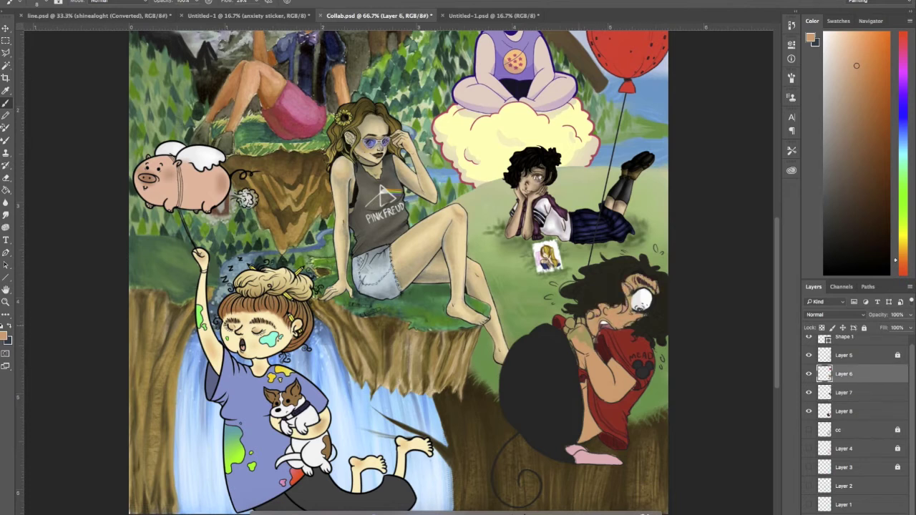
Step: Colour the sweat drops around the figure's head and on the face light blue
key(ctrl+plus)
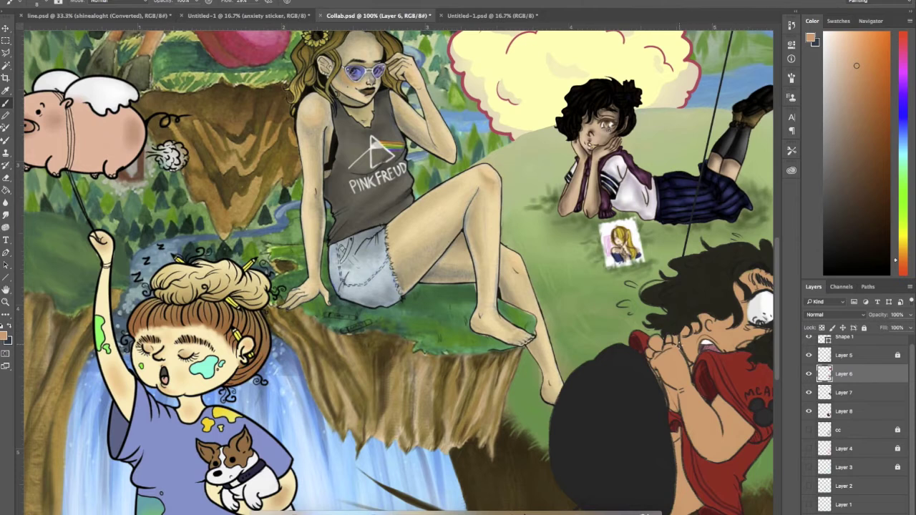
scroll(397, 269, right, 10)
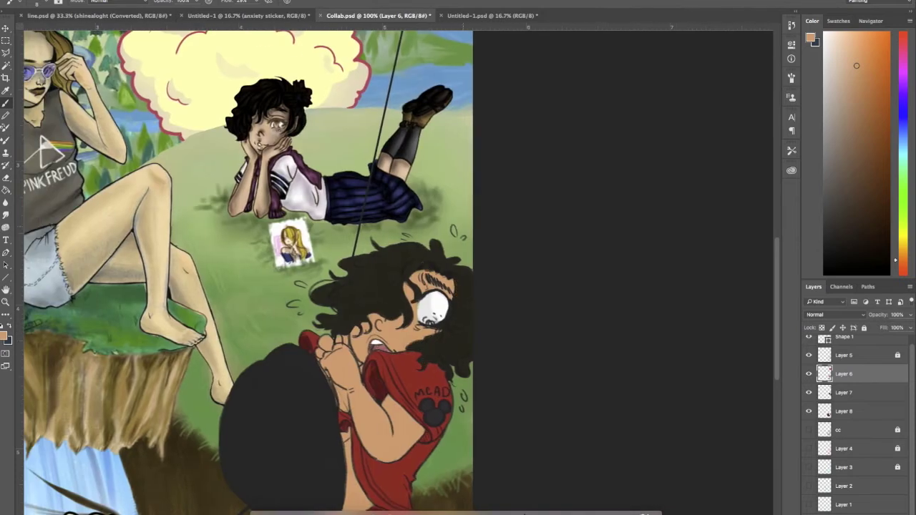
alt+click(420, 267)
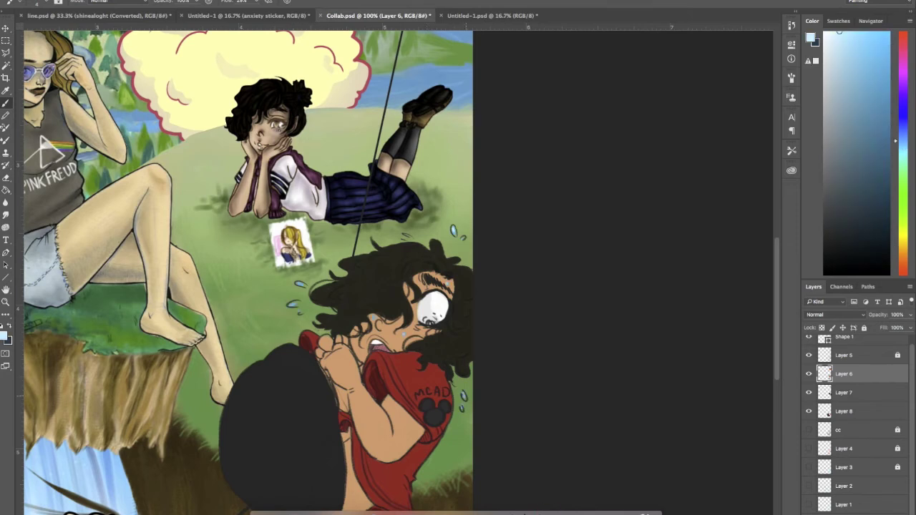
Step: Add pink and light red highlights along the edges of the shirt's sleeve, cuff and hem
scroll(248, 272, down, 5)
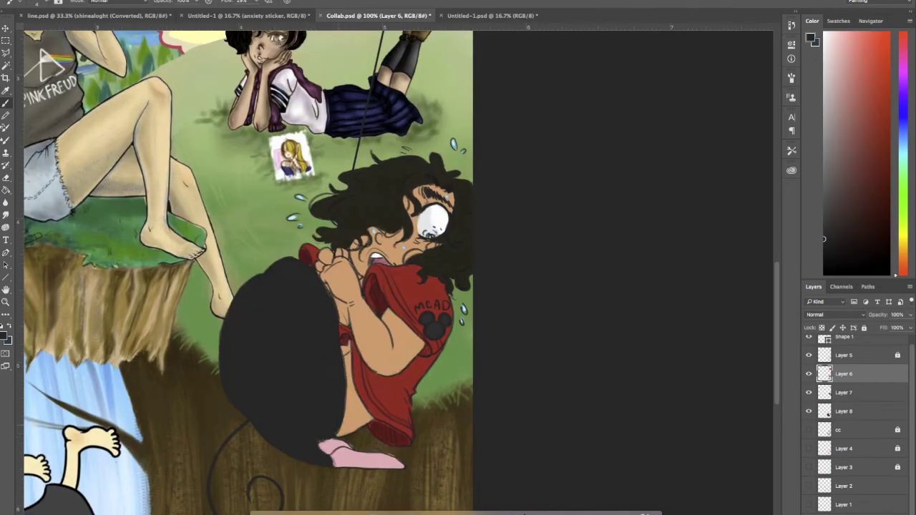
scroll(248, 272, down, 3)
click(895, 33)
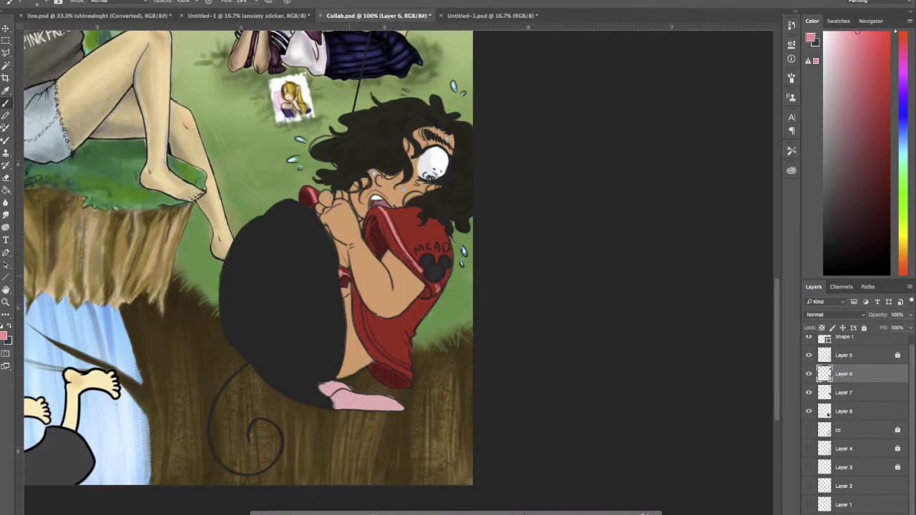
alt+click(393, 227)
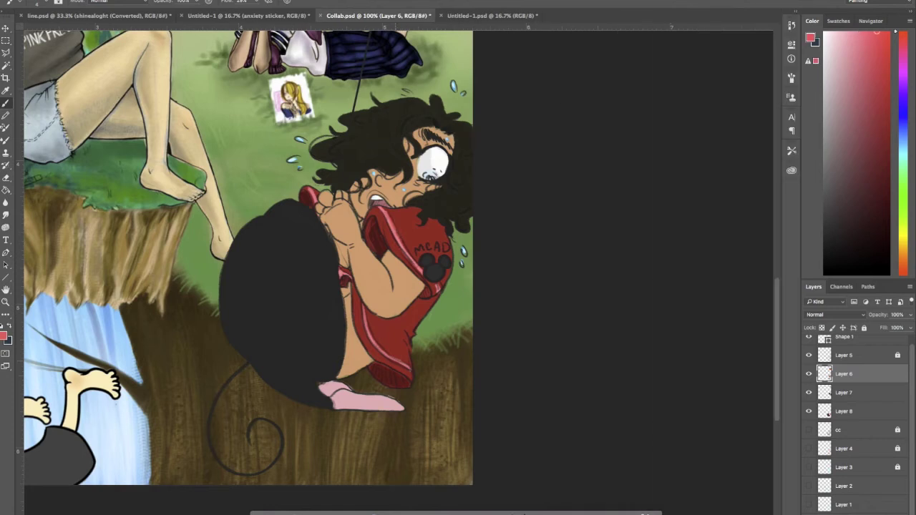
Step: Dot the pink shoe with small red spots and pick a bright green for their accents
key(ctrl+0)
key(ctrl+1)
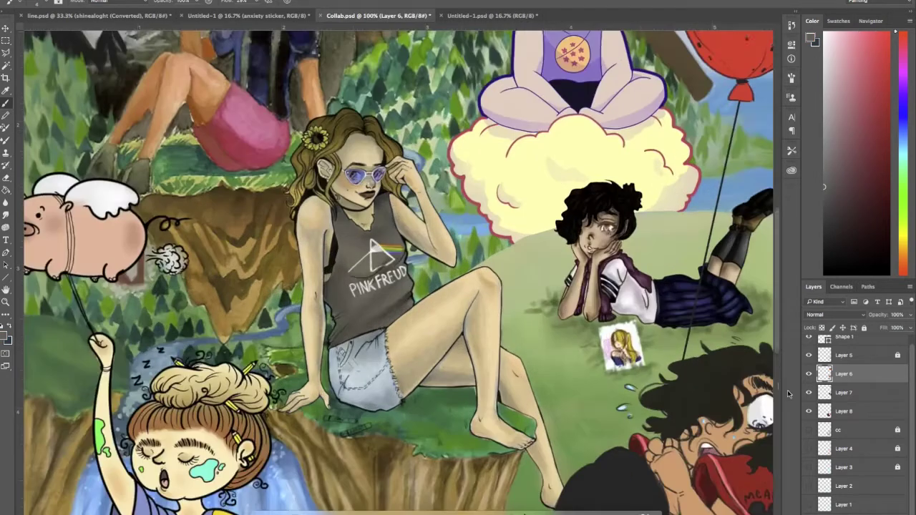
scroll(787, 393, down, 5)
click(903, 194)
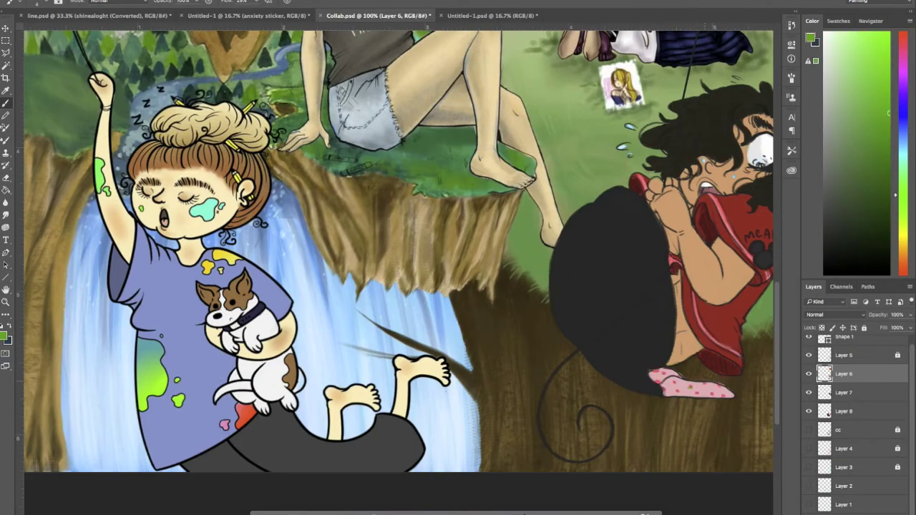
key(ctrl+0)
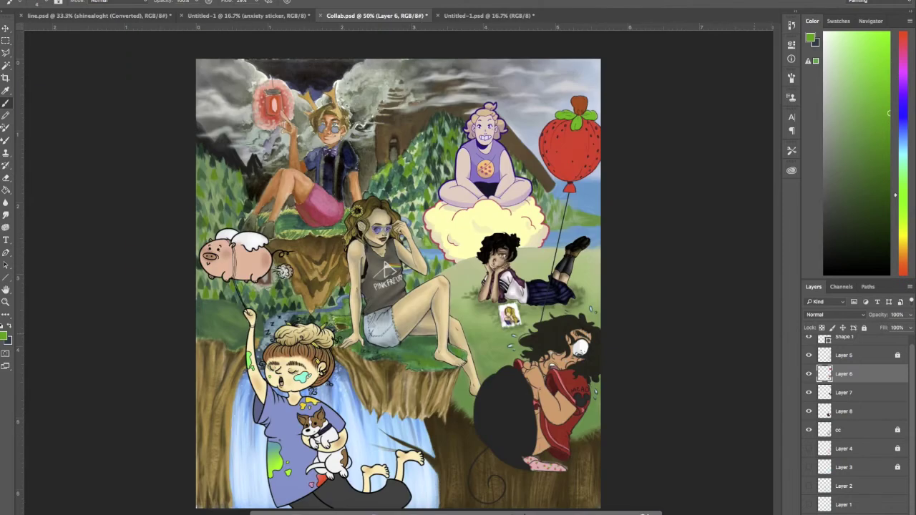
Step: Unlock the cc layer, set its blend mode to Multiply, move it above Layer 5 and lower its opacity to 30%
click(822, 432)
key(shift+alt+m)
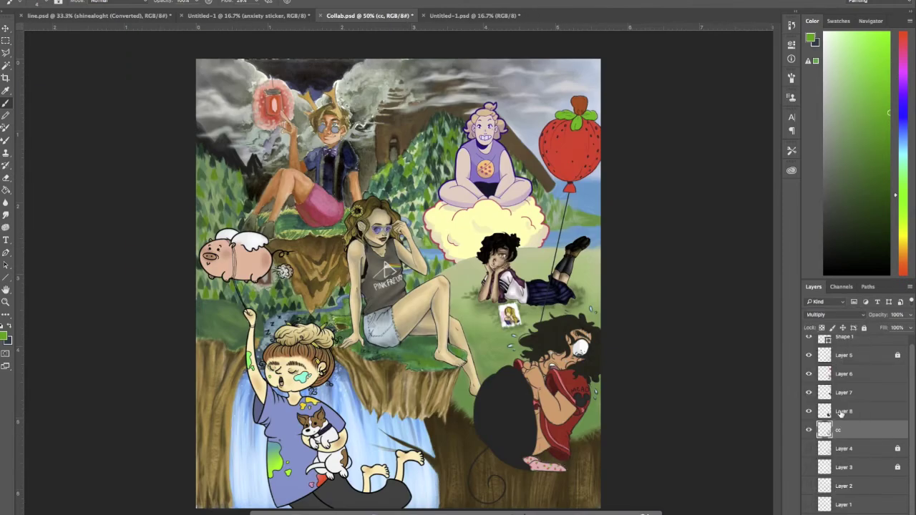
drag(834, 429, 858, 347)
drag(909, 327, 878, 327)
key(ctrl+plus)
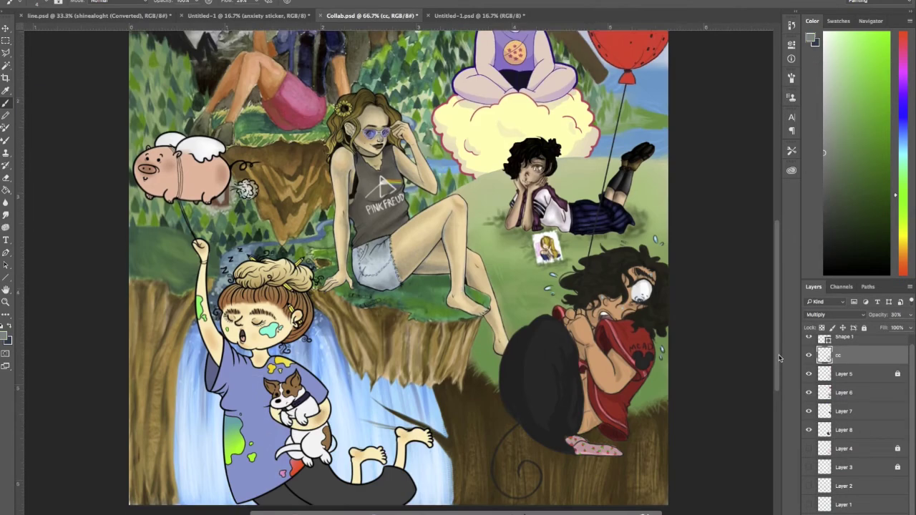
Step: Add new layers, line the trousers with light grey highlights, and paint red blush on the face, hands and elbow at 45% opacity
key(x)
key(ctrl+shift+alt+n)
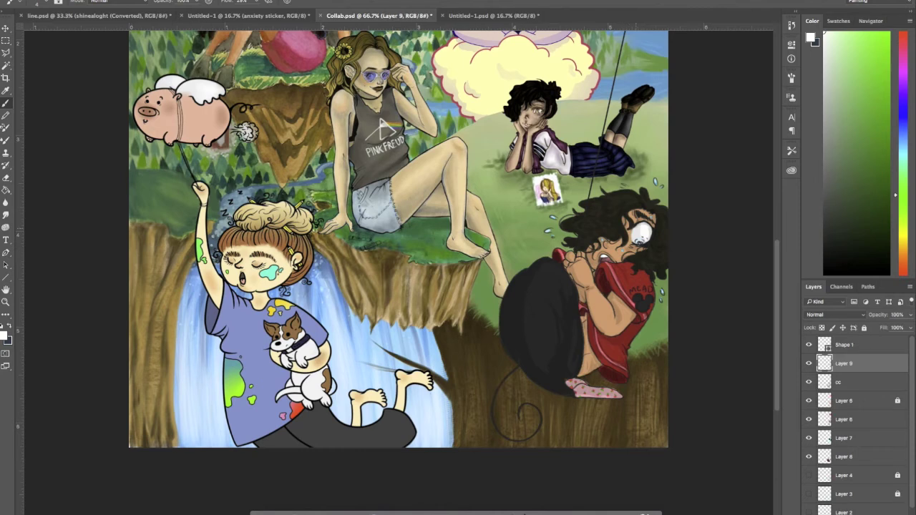
mouse_move(521, 279)
mouse_down()
mouse_move(519, 371)
mouse_move(514, 348)
mouse_up()
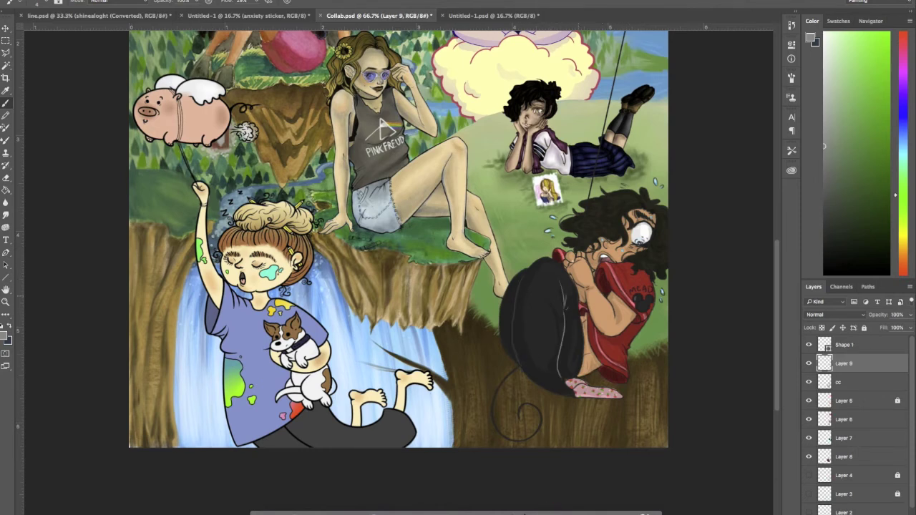
key(ctrl+shift+alt+n)
alt+click(605, 246)
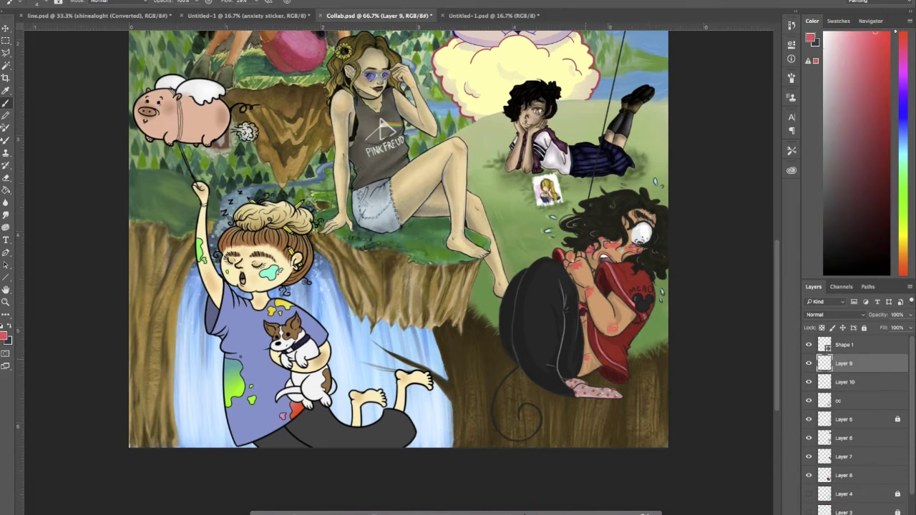
Step: Paint white highlights on the balloon, leaves, stem and knot on a new layer and lower its opacity to 27%
key(ctrl+shift+alt+n)
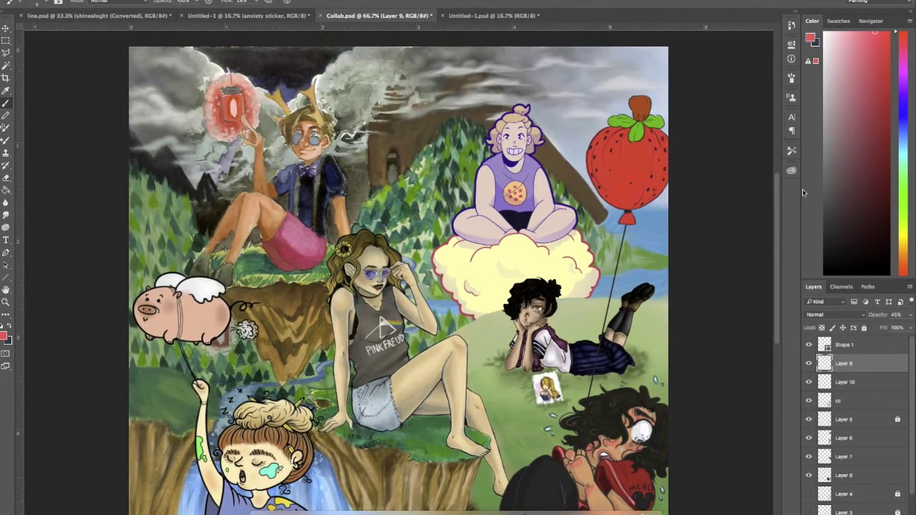
scroll(399, 272, up, 5)
mouse_move(601, 136)
mouse_down()
mouse_move(623, 207)
mouse_move(630, 179)
mouse_up()
drag(616, 121, 629, 172)
key(space)
key(Return)
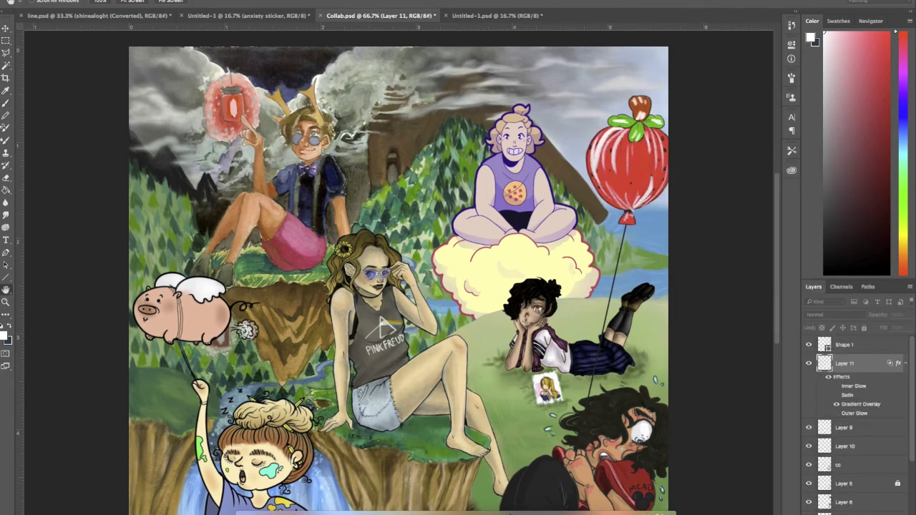
click(910, 315)
drag(900, 328, 882, 330)
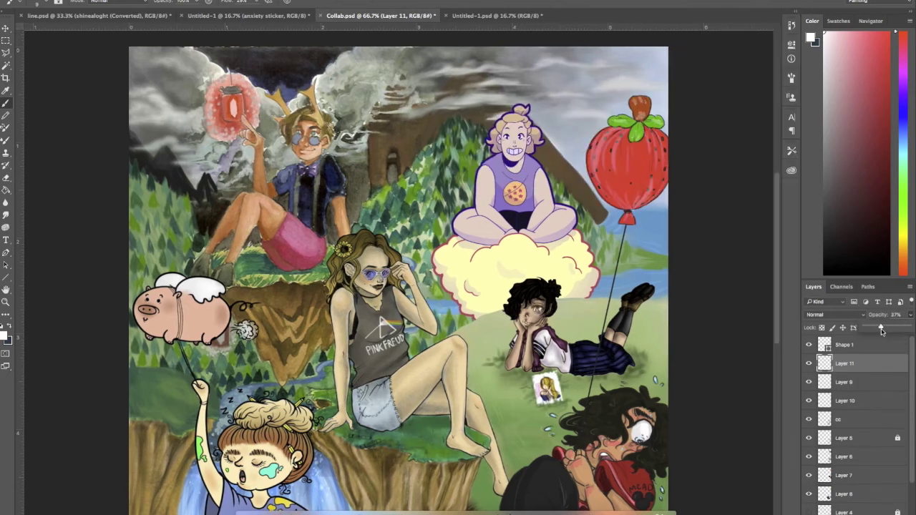
Step: Select the balloon's body, add a new layer above Layer 11 and apply a white gradient there at 82% opacity
ctrl+click(824, 363)
key(ctrl+shift+alt+n)
click(7, 191)
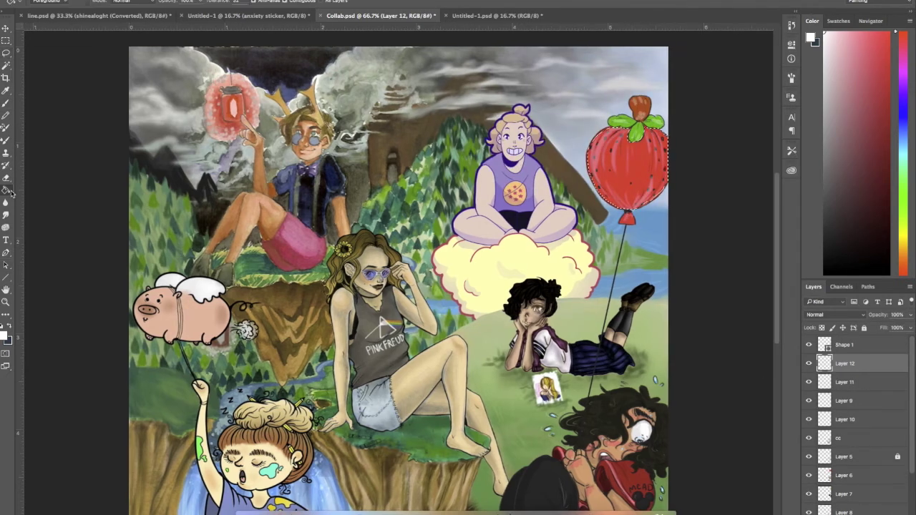
key(b)
scroll(678, 287, down, 5)
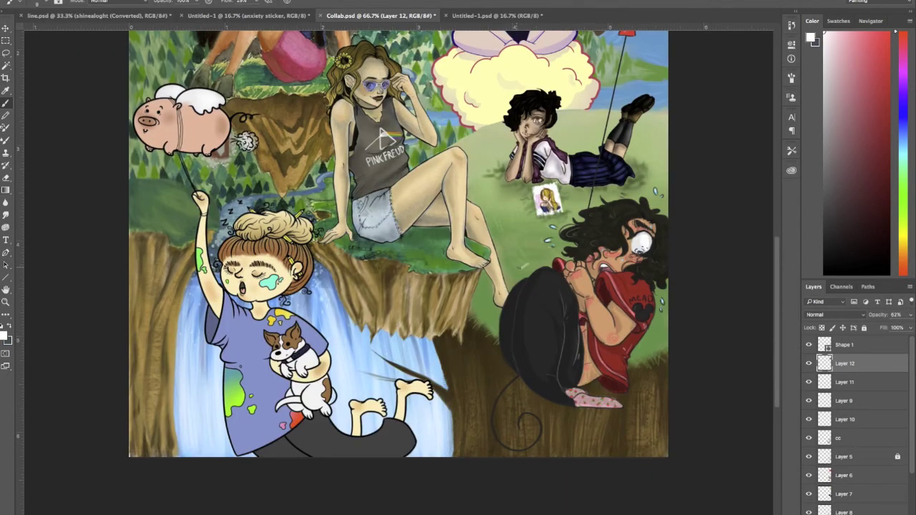
Step: Select all the figure and balloon layers from Shape 1 down to Layer 8 and group them
scroll(698, 302, up, 5)
key(ctrl+minus)
key(ctrl+minus)
shift+click(844, 344)
scroll(852, 419, down, 1)
right_click(852, 419)
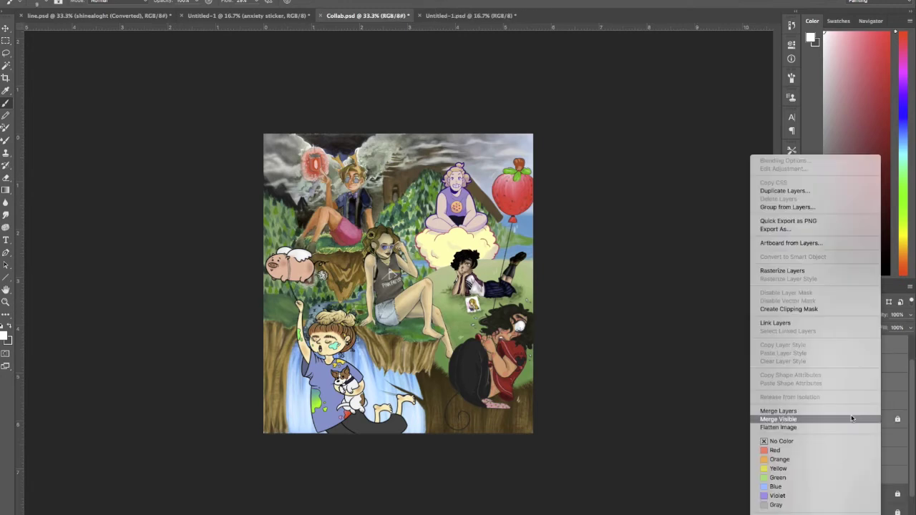
click(852, 419)
key(Return)
Step: Transform the grouped figure and balloon, shifting them slightly away from the canvas's right edge
key(ctrl+t)
drag(534, 136, 535, 154)
mouse_move(531, 190)
mouse_down()
mouse_move(525, 199)
mouse_move(537, 146)
mouse_up()
key(Return)
Step: Add two new layers directly beneath the figure-and-balloon group and pick a dark yellow-brown painting colour
key(b)
key(ctrl+plus)
key(ctrl+shift+alt+n)
key(x)
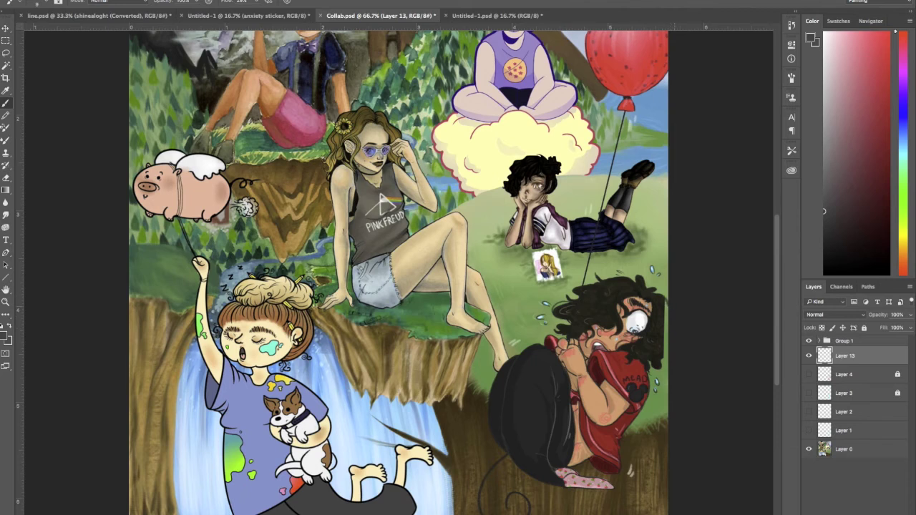
alt+shift+right_click(661, 330)
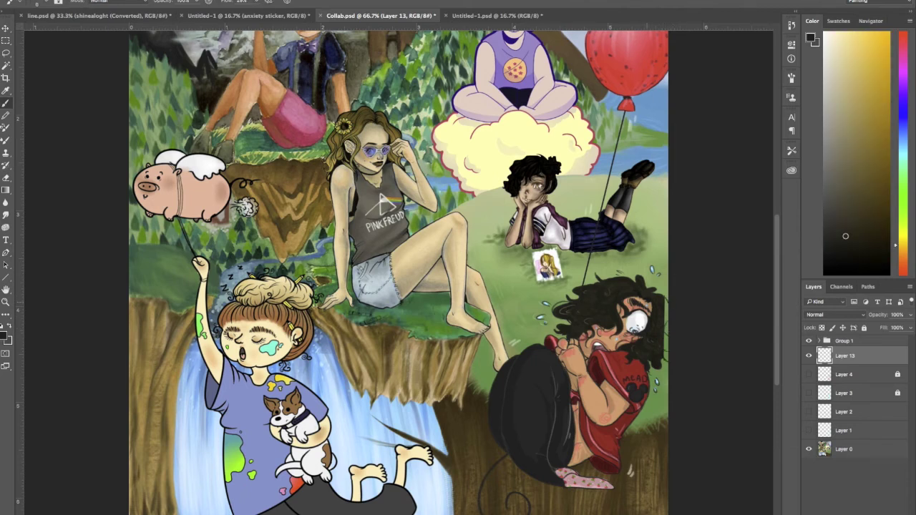
key(ctrl+shift+alt+n)
key(ctrl+bracketleft)
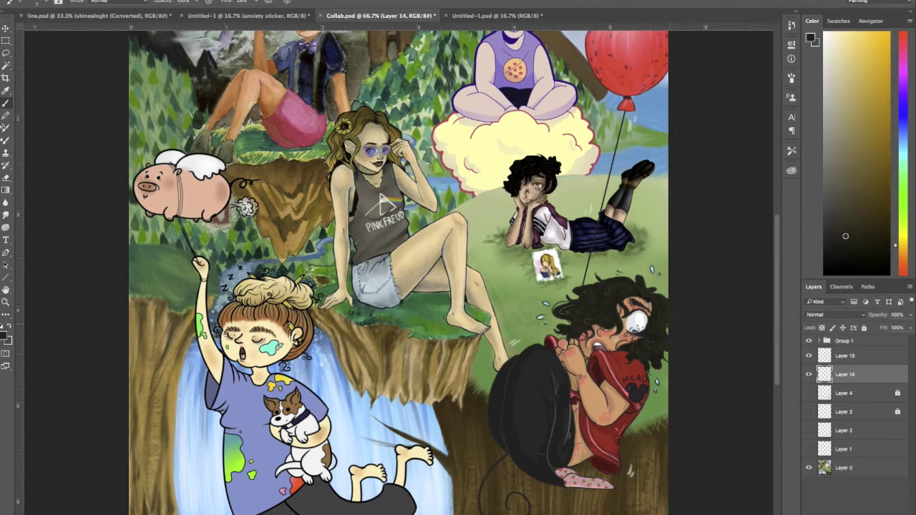
Step: Add another new layer and bring it to the top of the stack, above Group 1
key(h)
drag(722, 308, 712, 340)
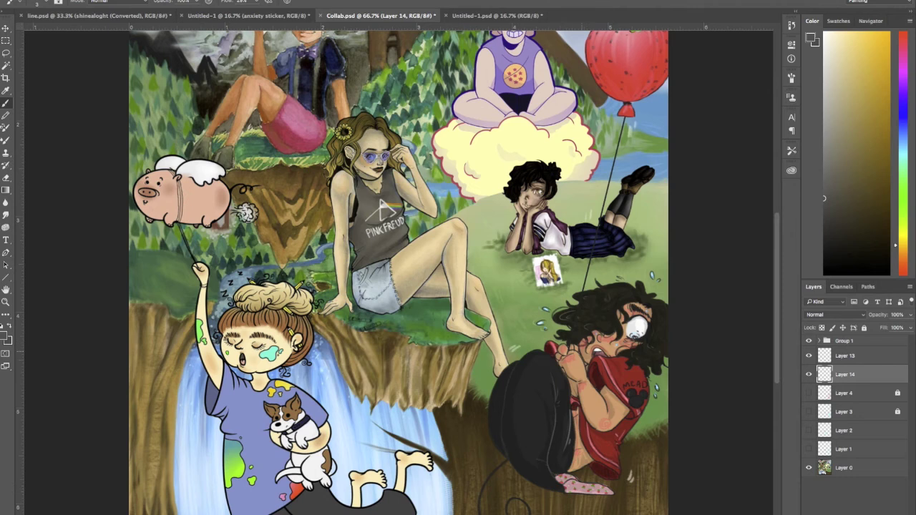
key(ctrl+shift+alt+n)
key(ctrl+shift+bracketright)
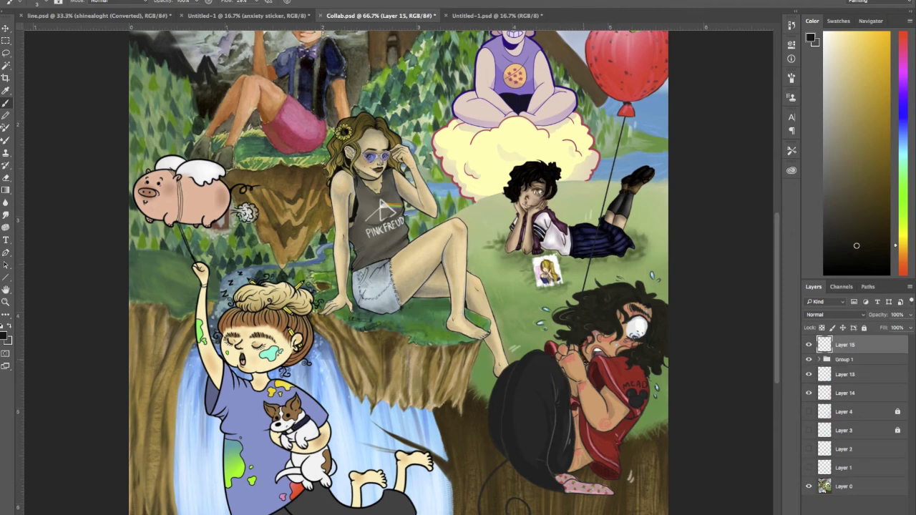
key(ctrl+minus)
key(ctrl+minus)
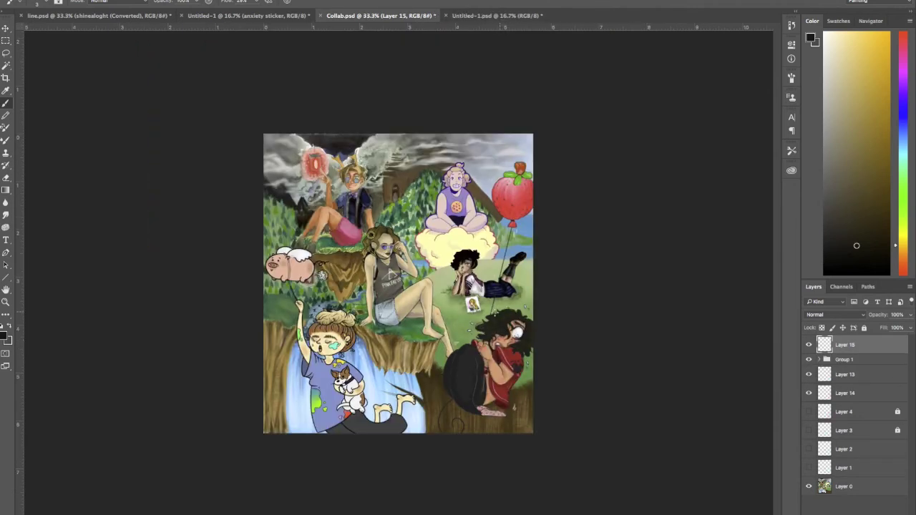
Step: Save the document and merge Group 1 into a single layer
key(ctrl+s)
key(o)
click(863, 359)
right_click(867, 361)
click(868, 369)
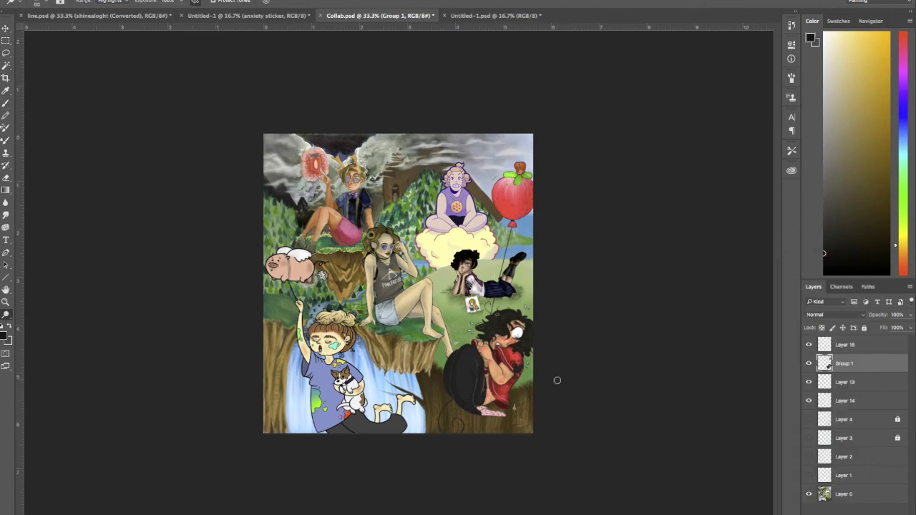
Step: Merge Layer 15 with the flattened Group 1 layer and move the combined artwork slightly up and towards the canvas's right edge
scroll(764, 335, down, 2)
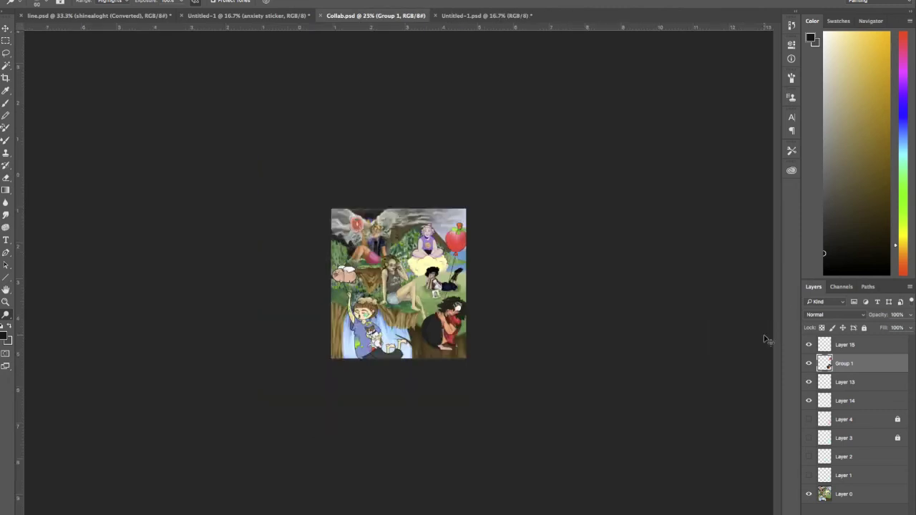
scroll(764, 335, up, 3)
click(855, 349)
shift+click(857, 360)
key(ctrl+e)
key(ctrl+t)
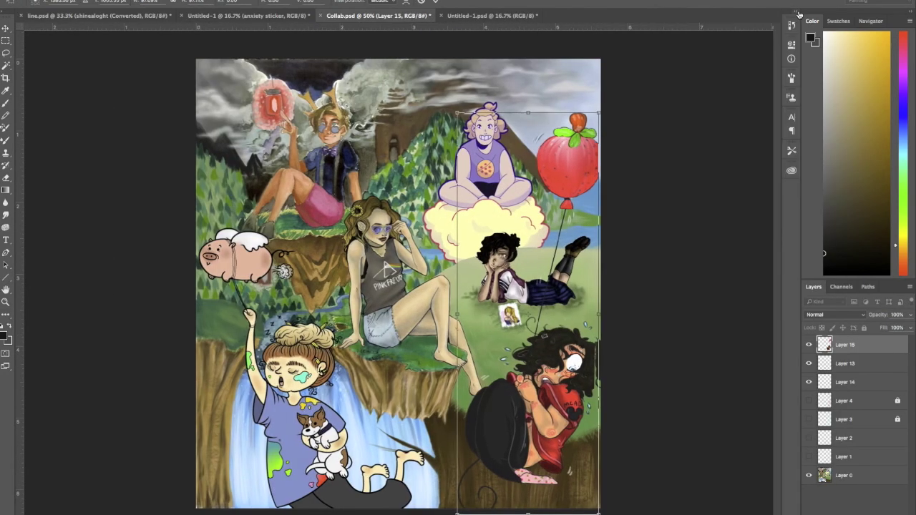
drag(577, 411, 582, 404)
Step: Consolidate the three layers above Layer 4 into a single layer for the figure and balloon
right_click(870, 388)
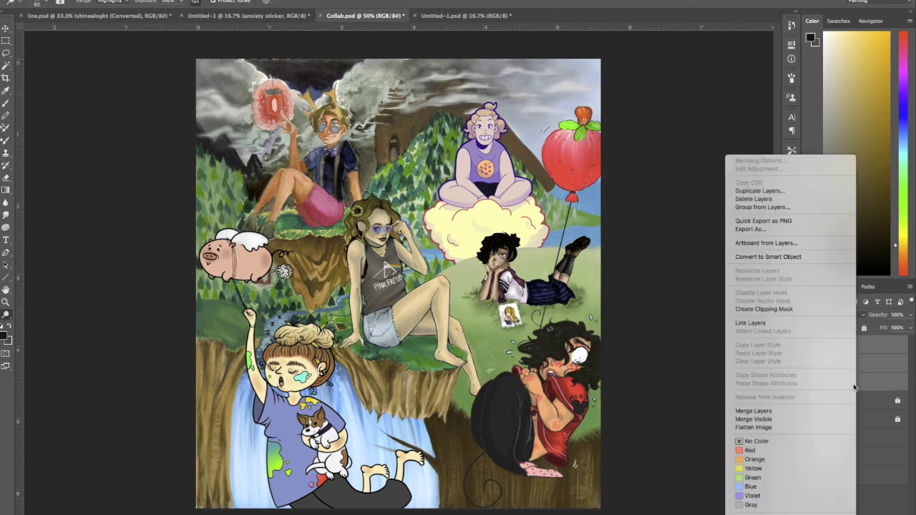
click(792, 40)
click(796, 9)
right_click(852, 363)
click(762, 325)
Step: Transform the figure-and-balloon layer, scaling it down slightly and shifting it a little left
key(ctrl+t)
mouse_move(599, 162)
mouse_down()
mouse_move(334, 184)
mouse_move(598, 162)
mouse_up()
drag(624, 127, 592, 162)
key(Return)
key(b)
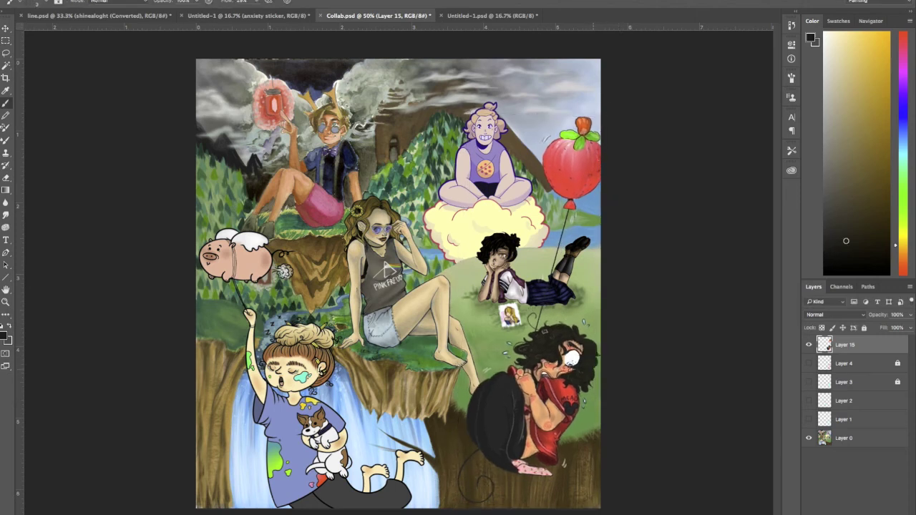
Step: Transform the figure-and-balloon layer again, enlarging it slightly at the canvas's right side
click(251, 108)
click(605, 366)
key(ctrl+minus)
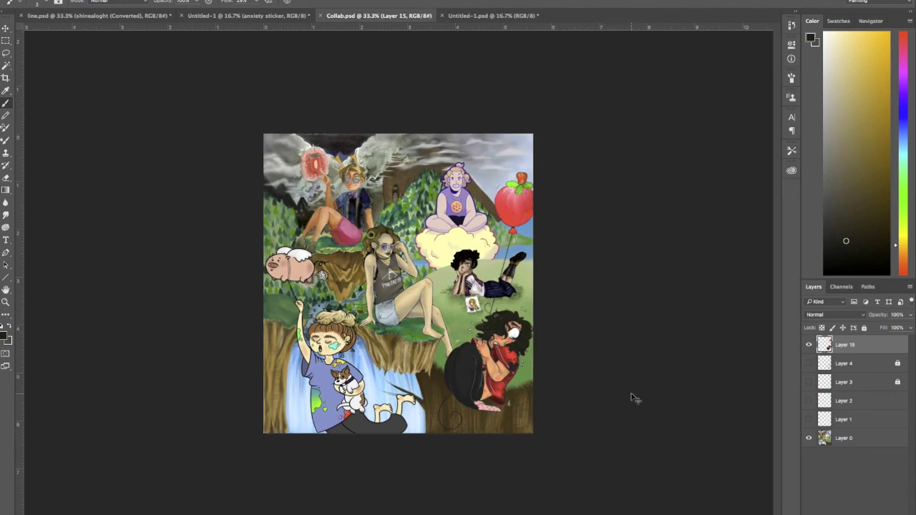
key(ctrl+t)
drag(534, 188, 562, 184)
key(Return)
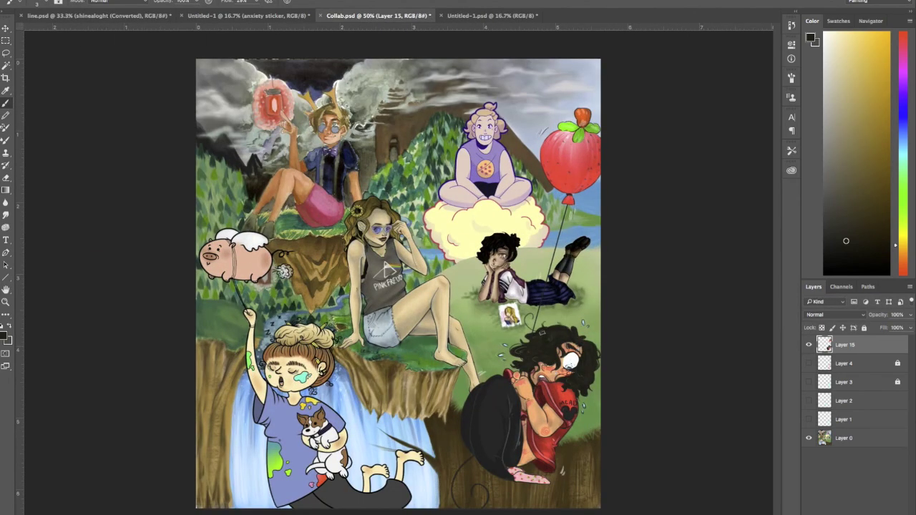